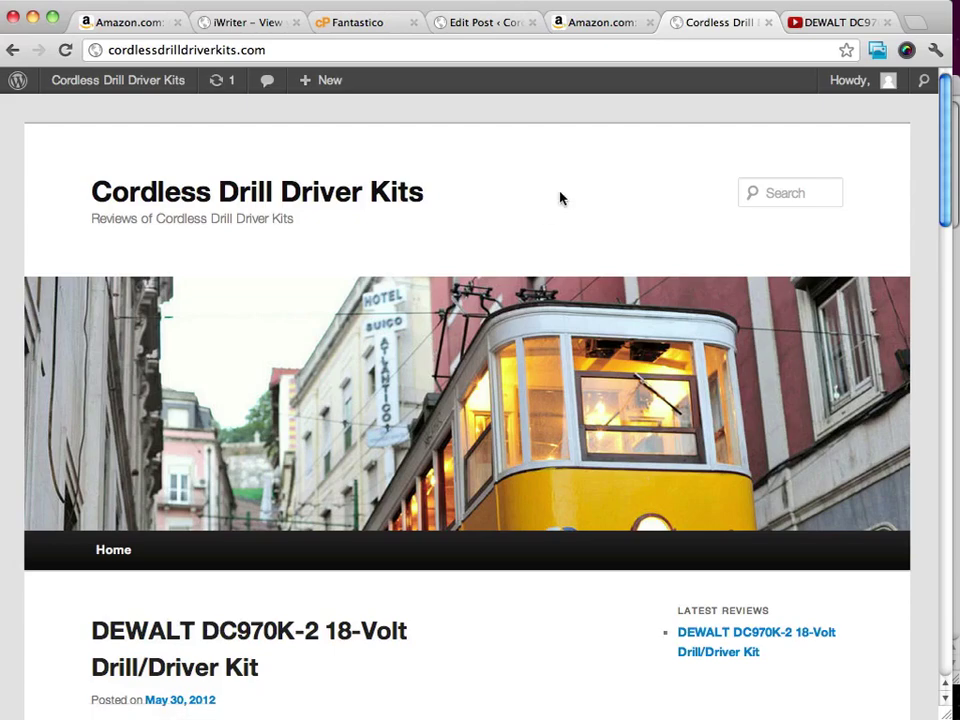
Return to the admin tab and open the Appearance > Header settings.
scroll(560, 197, "down", 5)
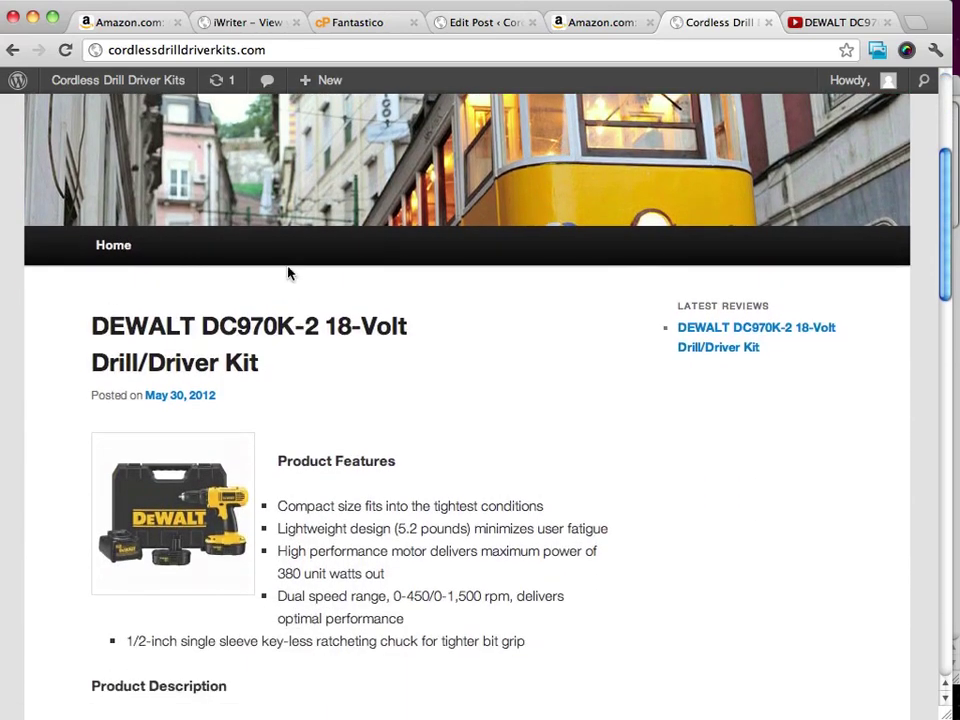
scroll(564, 324, "up", 5)
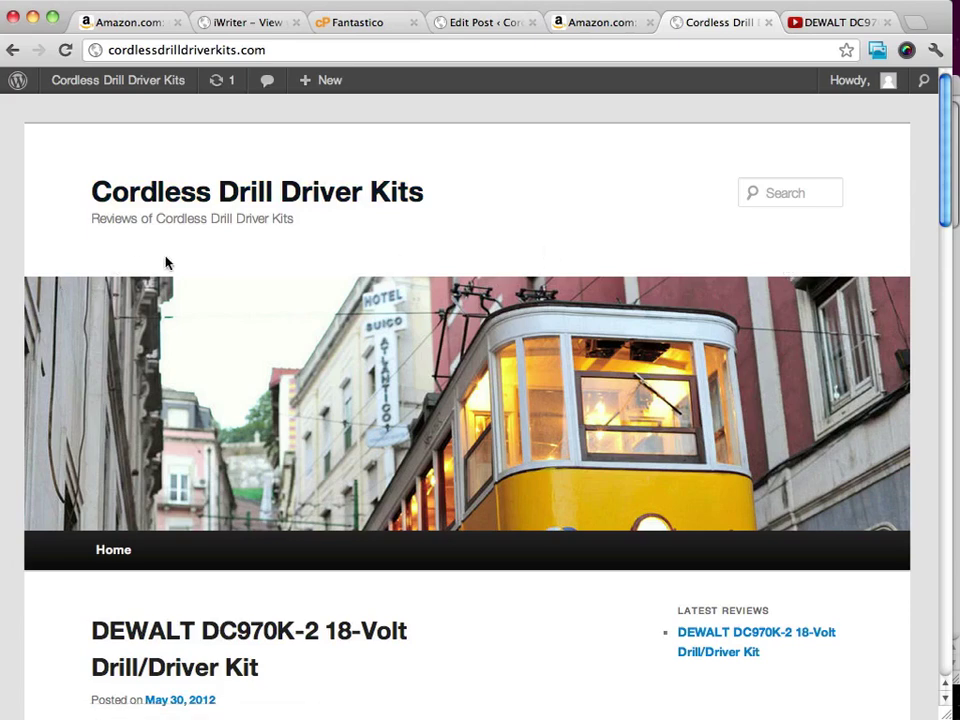
left_click(476, 22)
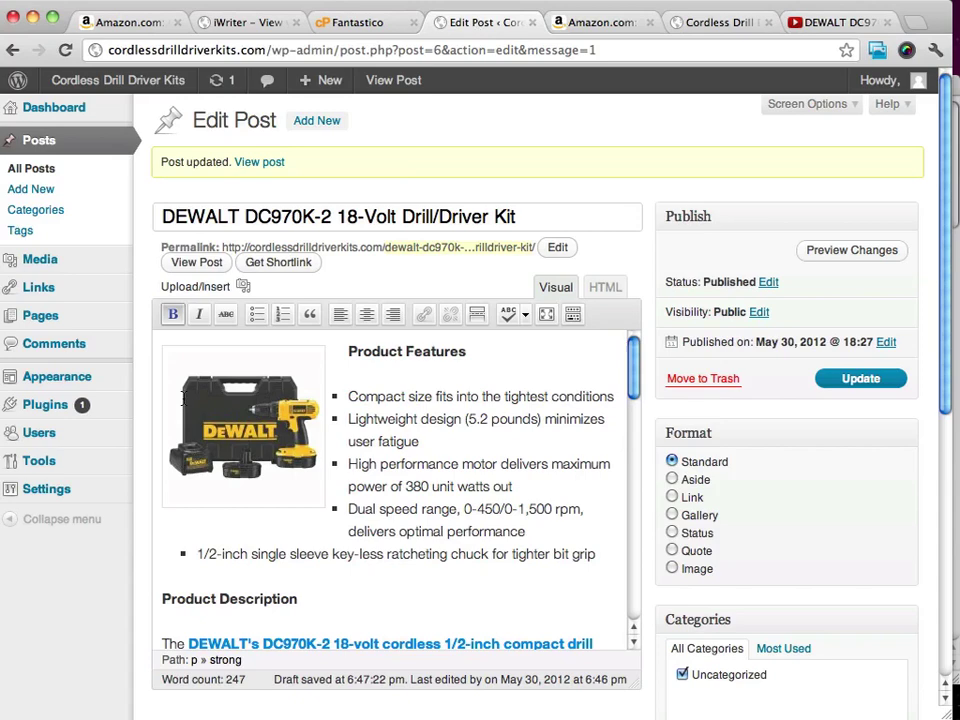
mouse_move(73, 389)
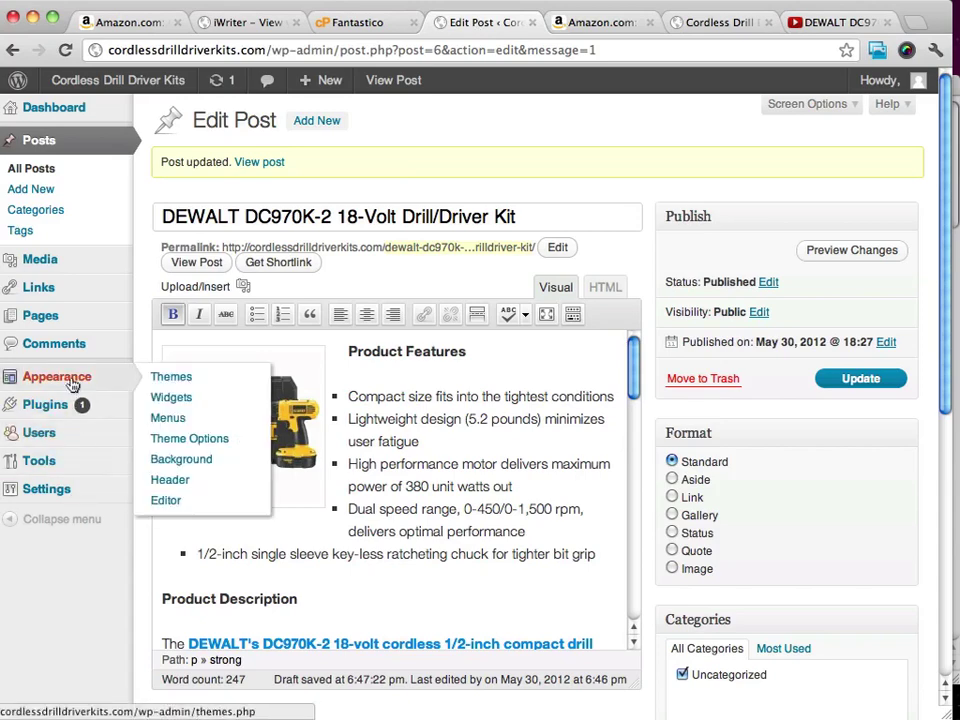
left_click(204, 439)
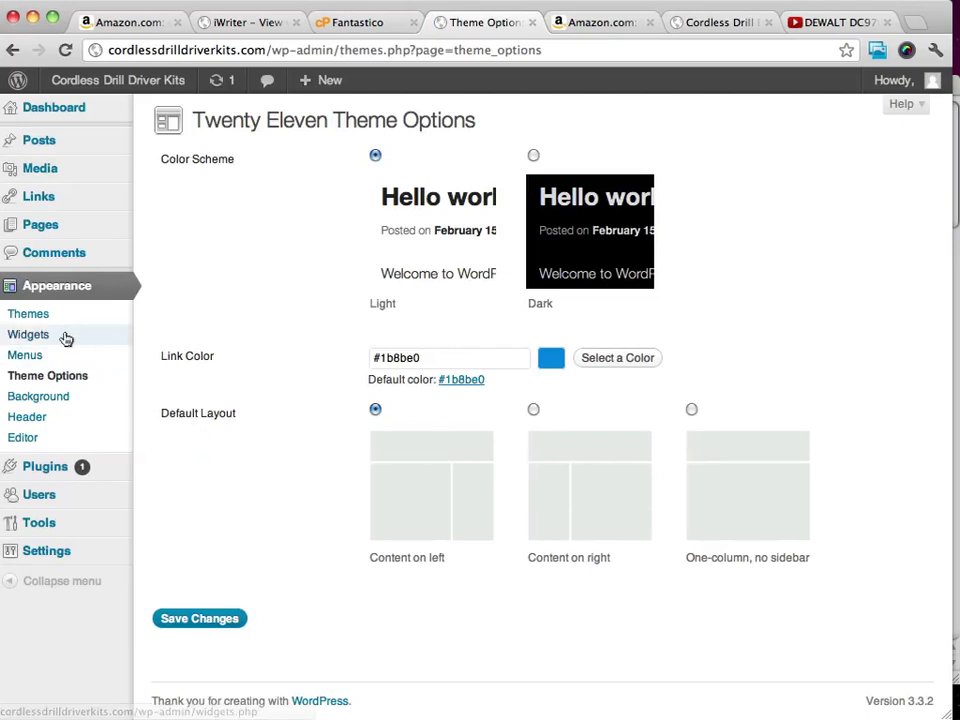
left_click(28, 418)
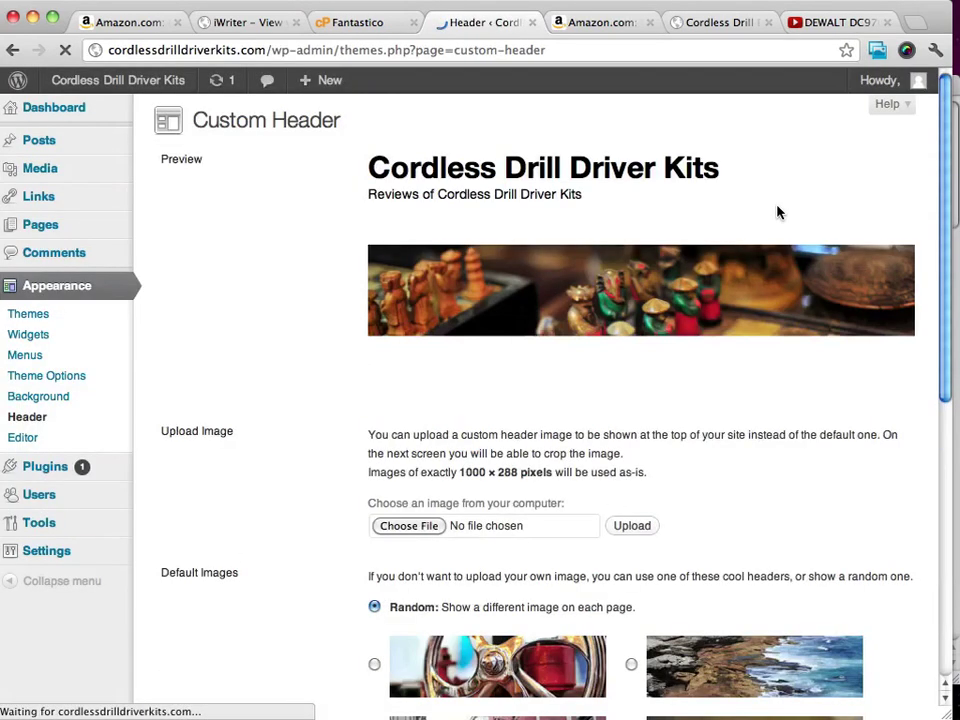
Remove the header image and save the custom header settings.
scroll(716, 222, "down", 2)
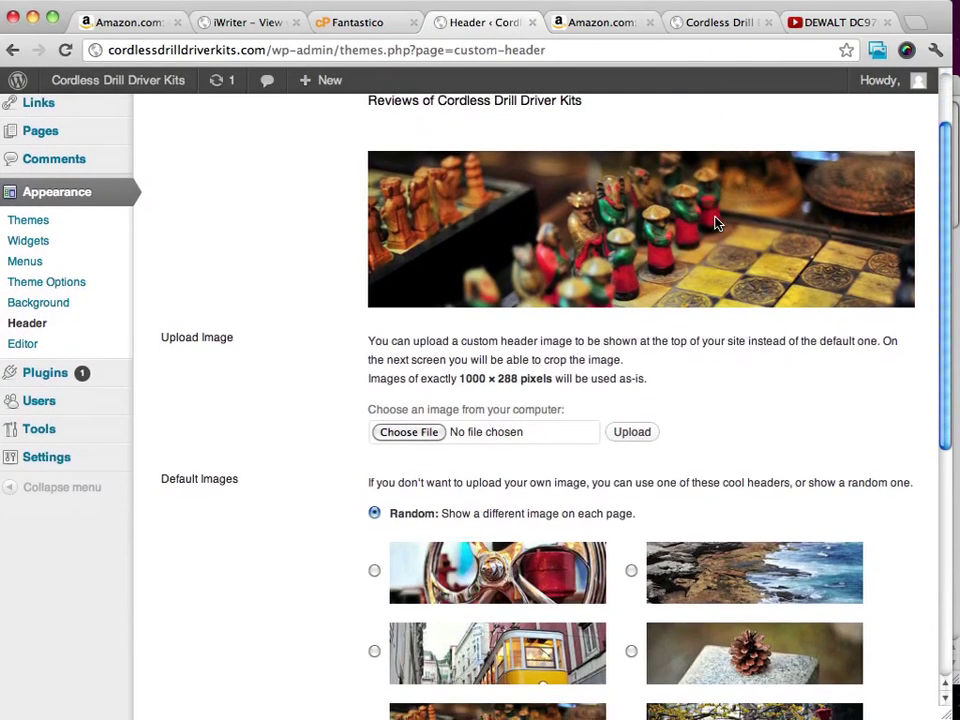
scroll(716, 222, "down", 8)
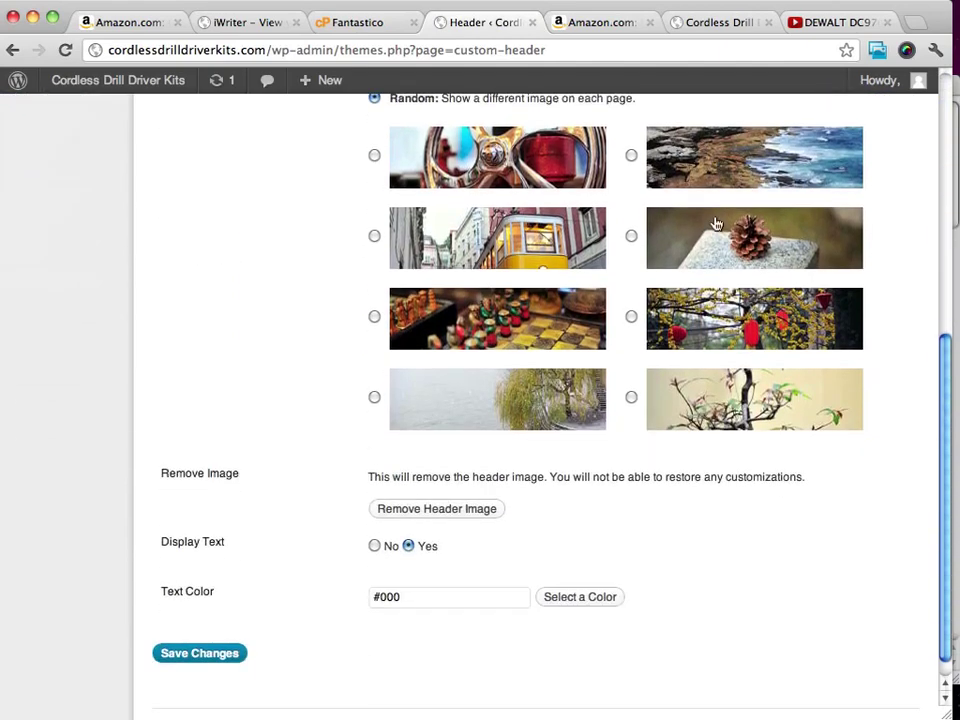
scroll(716, 224, "down", 1)
left_click(478, 484)
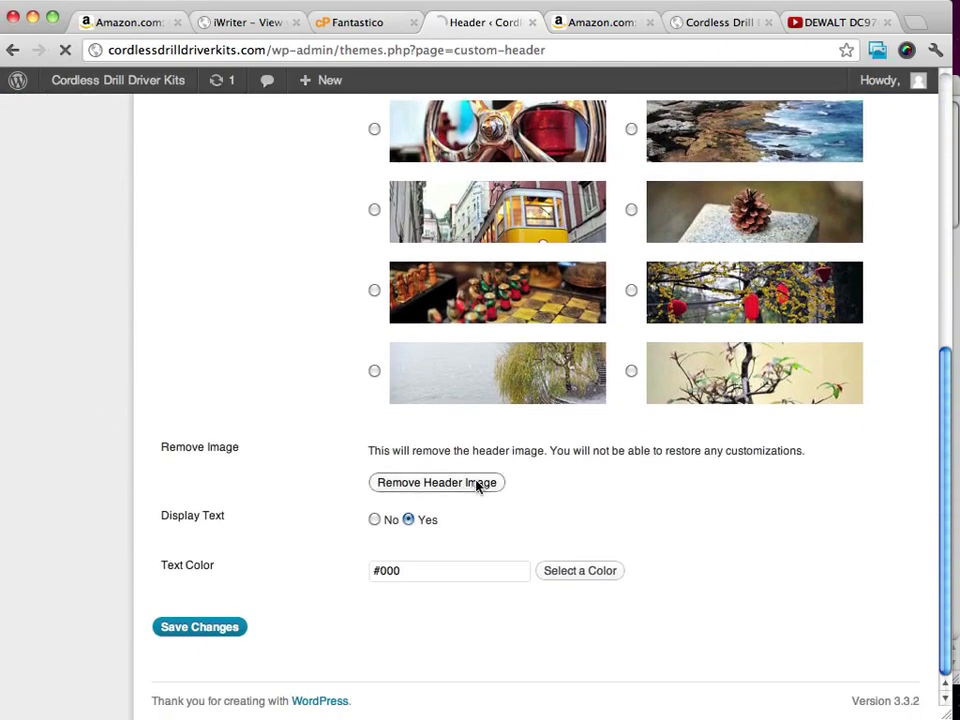
scroll(707, 328, "down", 7)
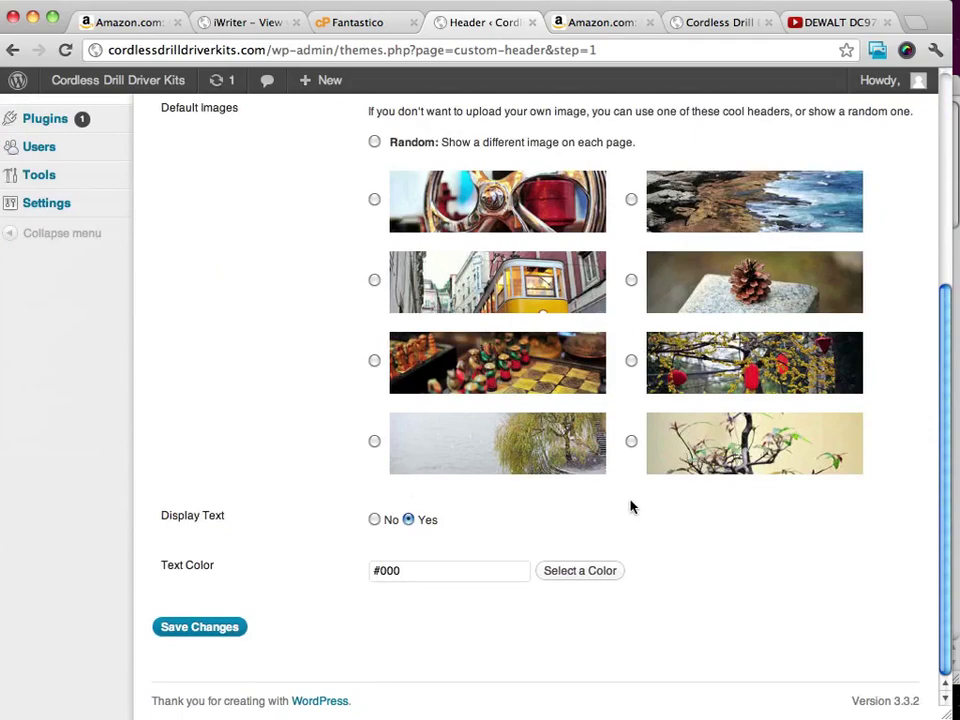
scroll(630, 505, "up", 7)
scroll(630, 505, "down", 7)
left_click(195, 681)
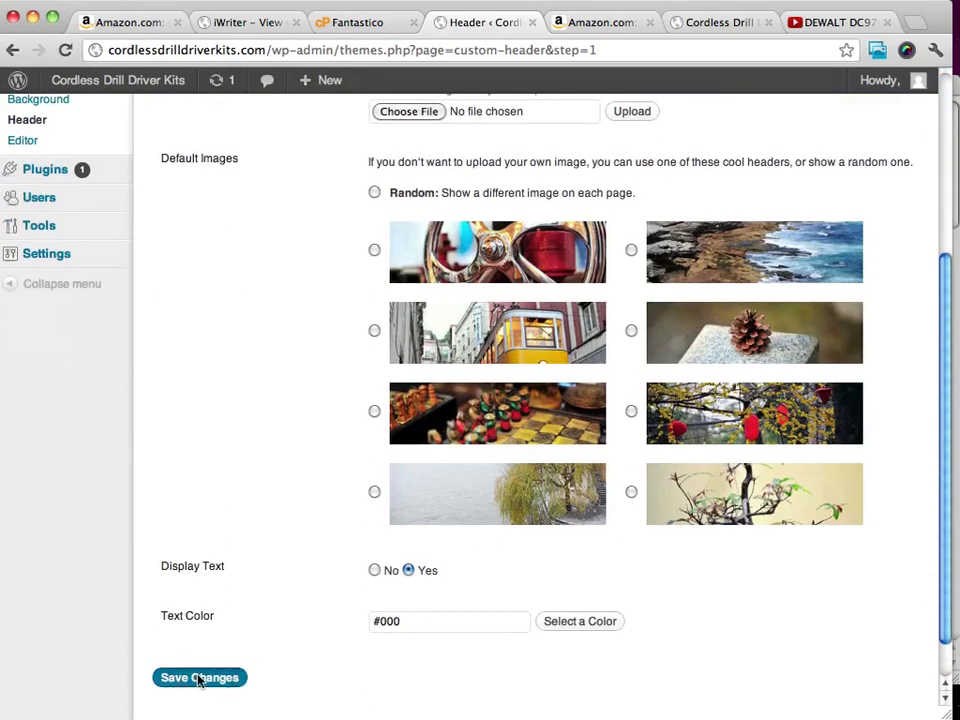
Reload the live site to confirm the header image is gone, then go back to Header settings.
left_click(722, 24)
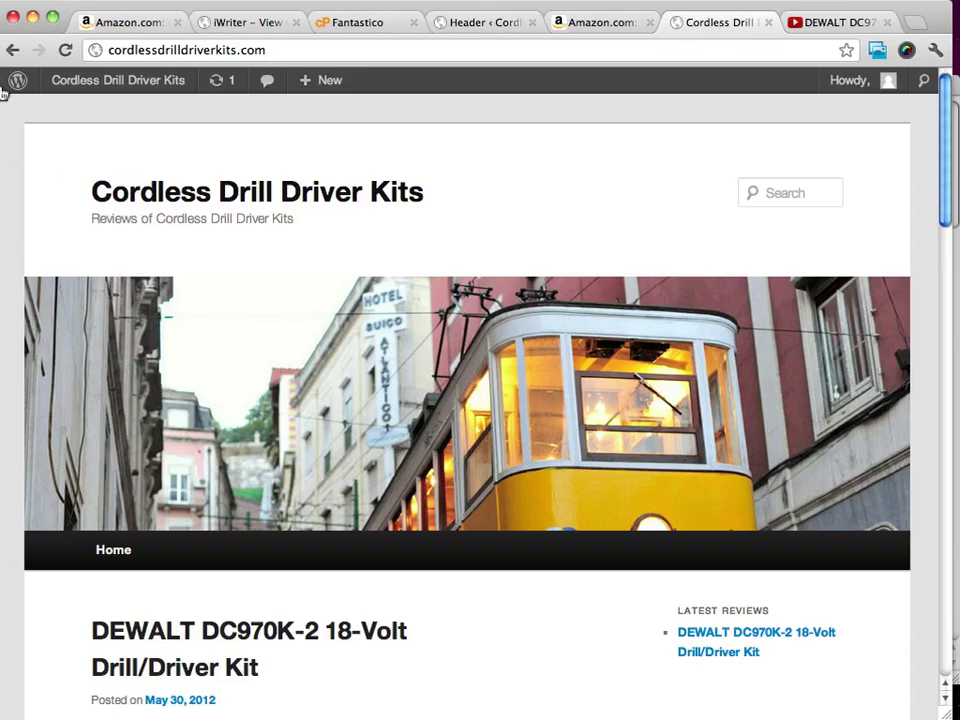
left_click(64, 50)
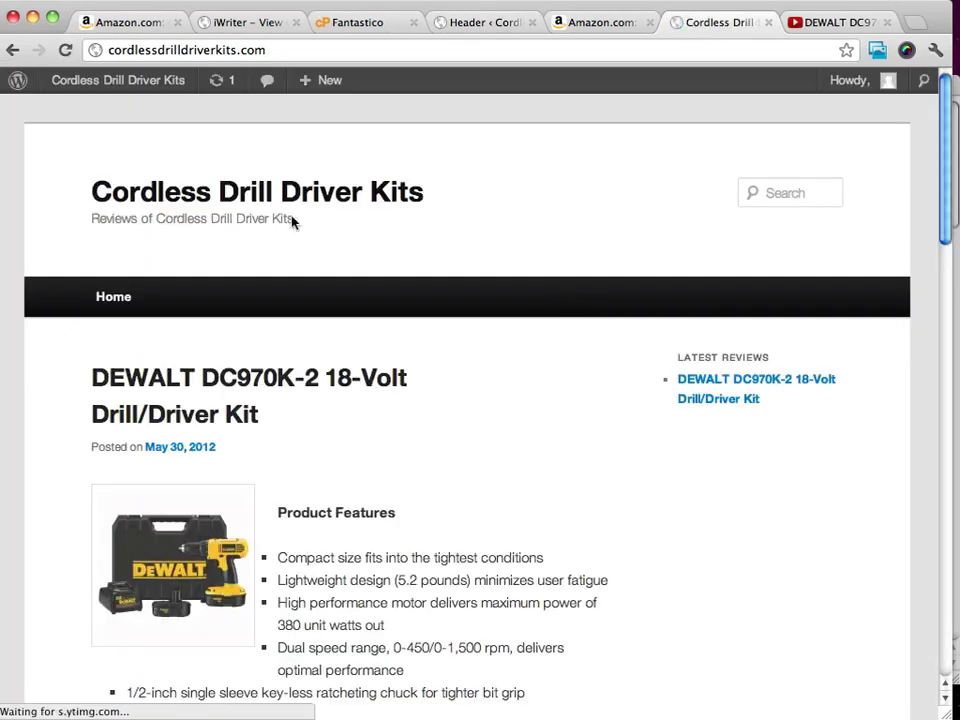
scroll(574, 216, "down", 3)
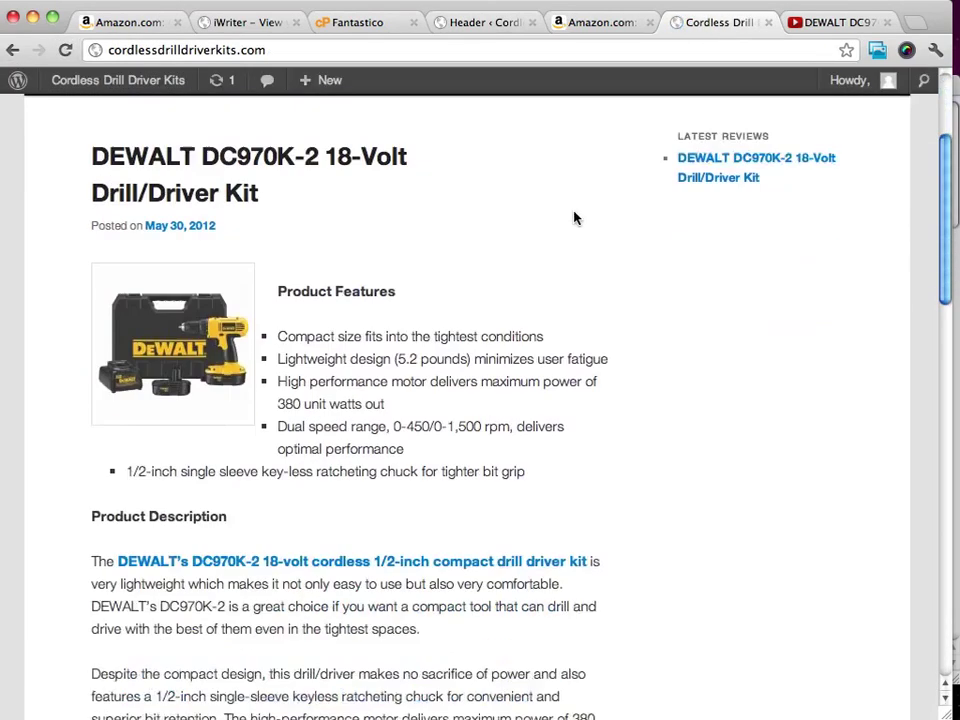
scroll(574, 216, "up", 3)
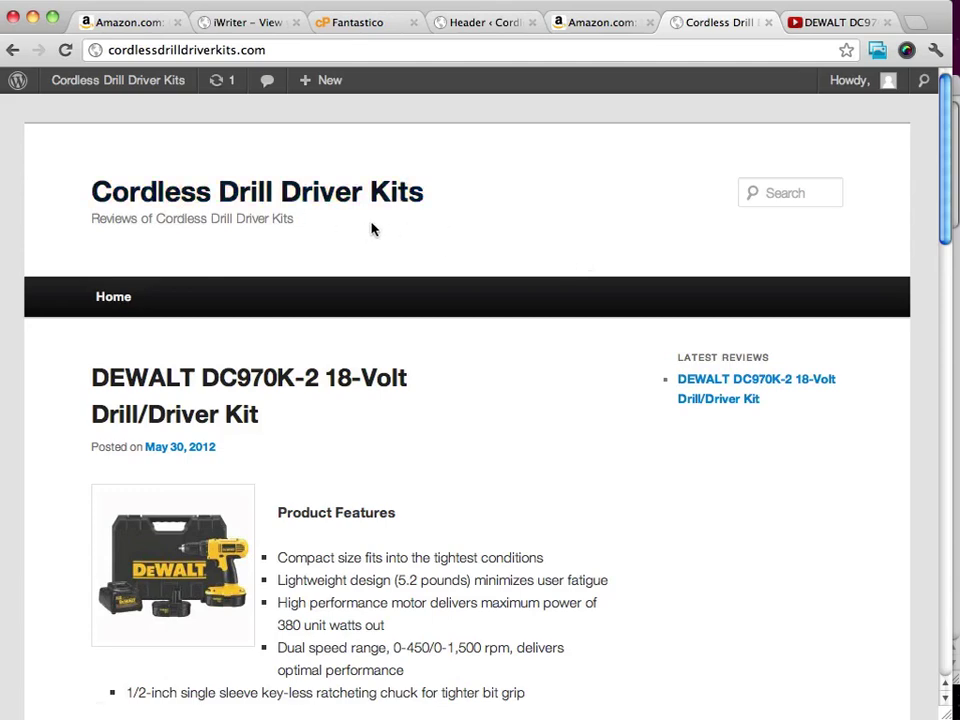
left_click(487, 26)
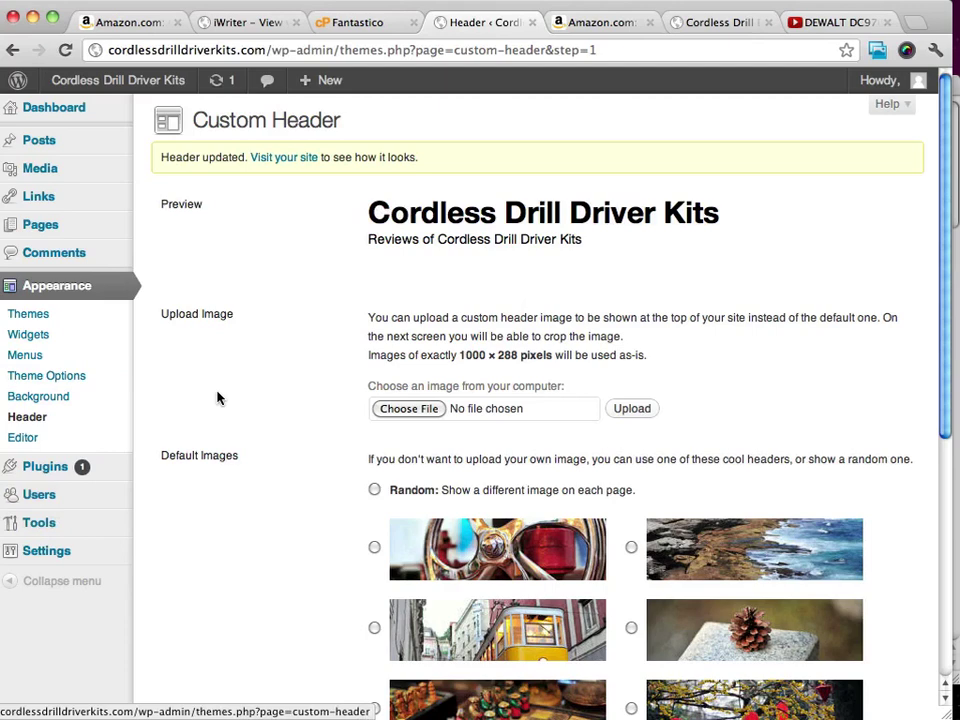
Open Appearance > Themes and go to the Install Themes page.
left_click(44, 318)
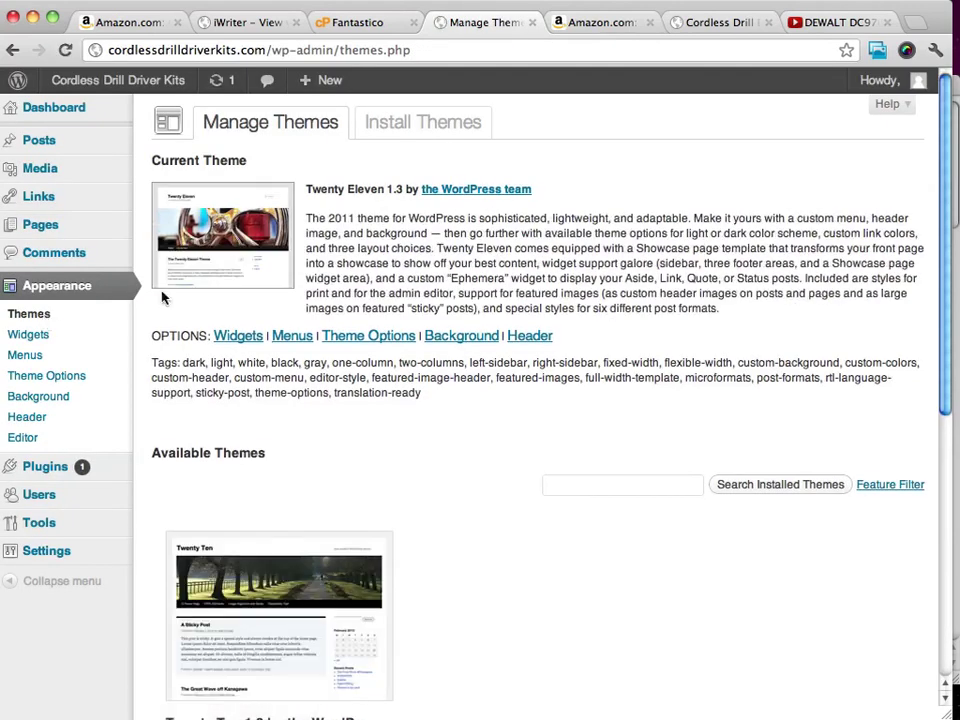
left_click(433, 124)
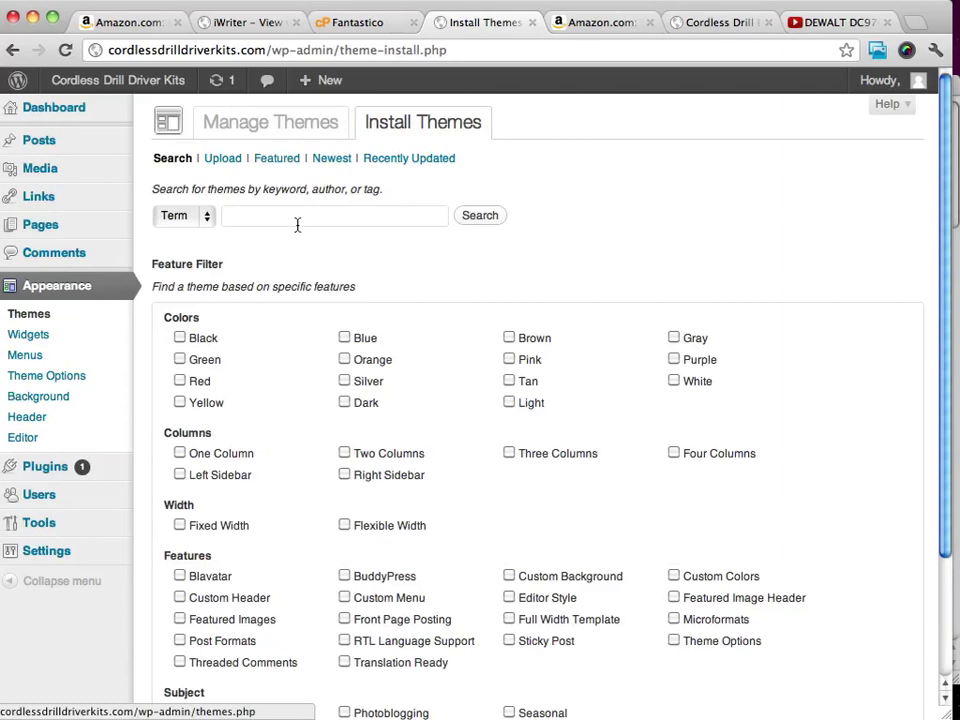
Search installable themes for 'review' and look over the single Annotum Base result.
left_click(297, 223)
type("revie")
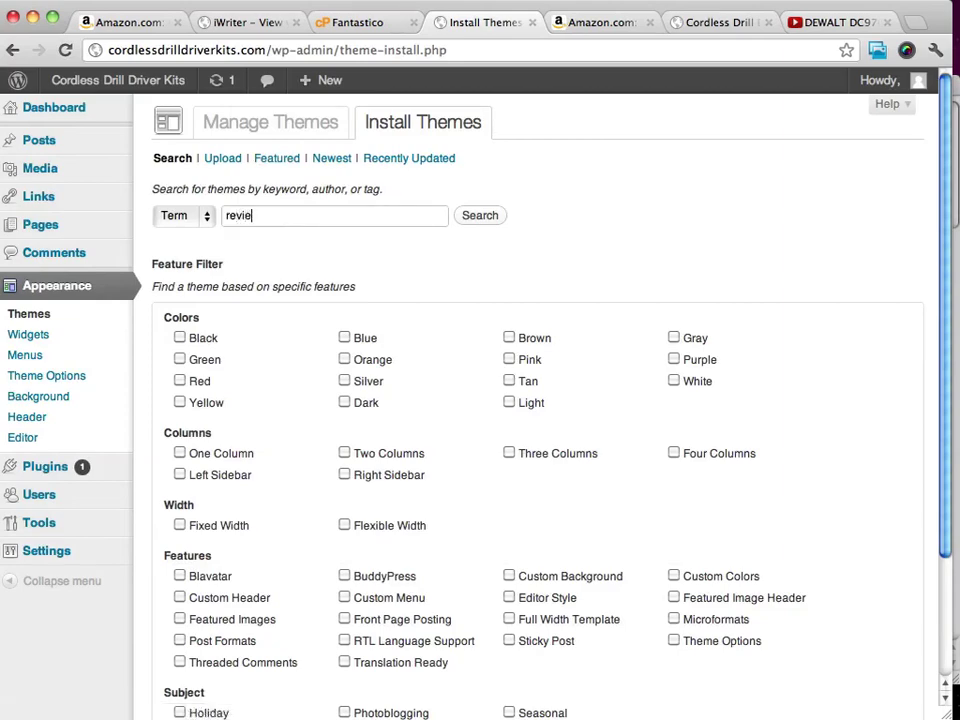
type("w")
key("Return")
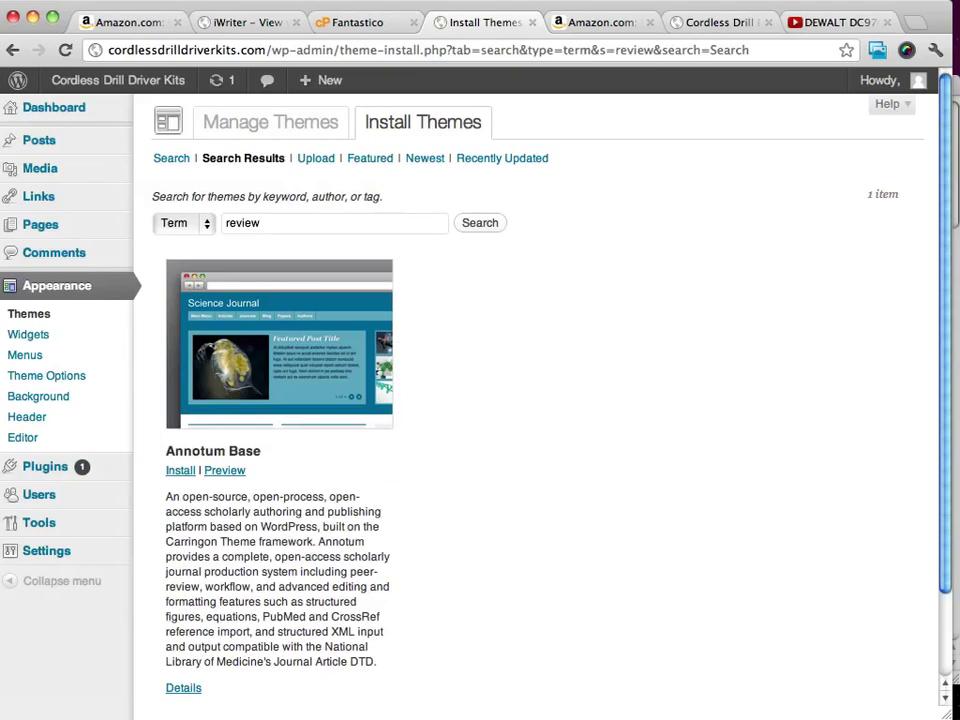
scroll(547, 373, "down", 2)
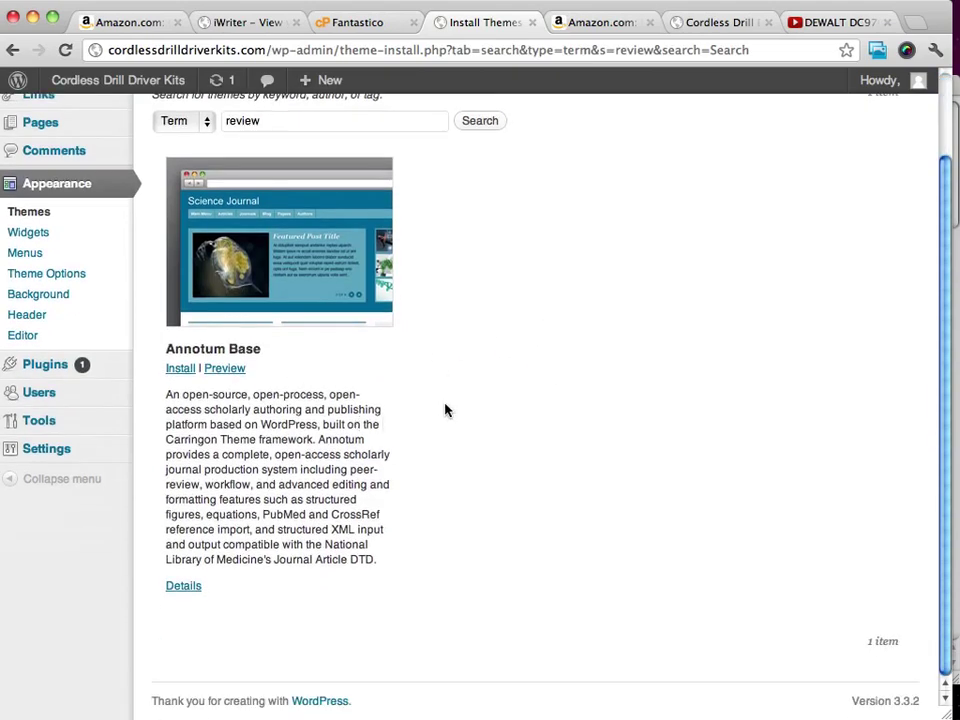
scroll(336, 444, "up", 2)
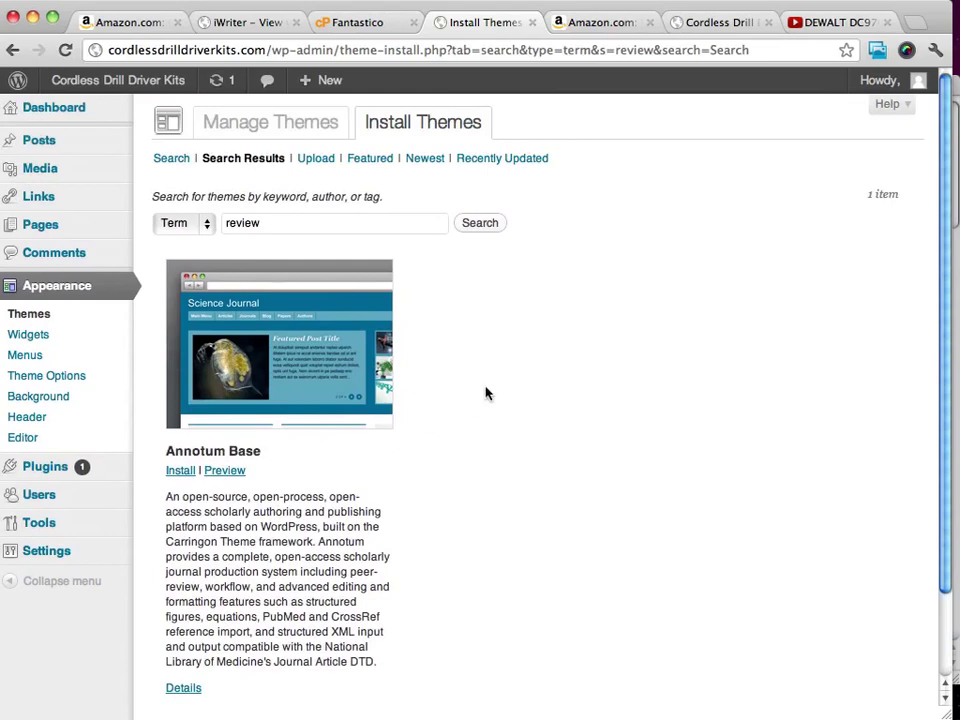
Go back and browse the Featured, Newest and Recently Updated theme lists.
key("super+Left")
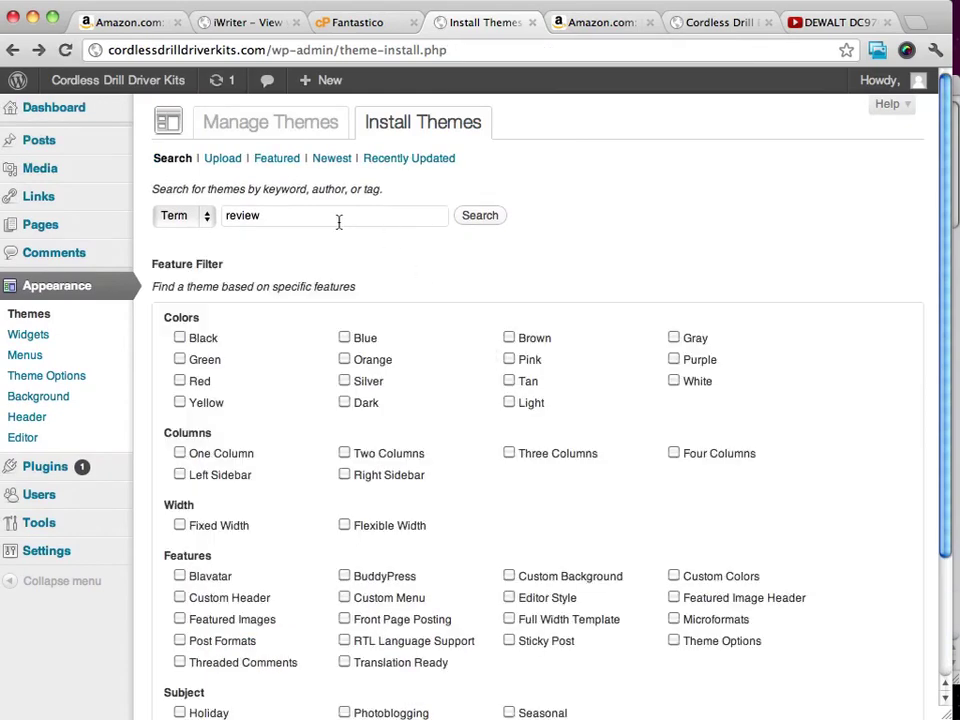
left_click(275, 159)
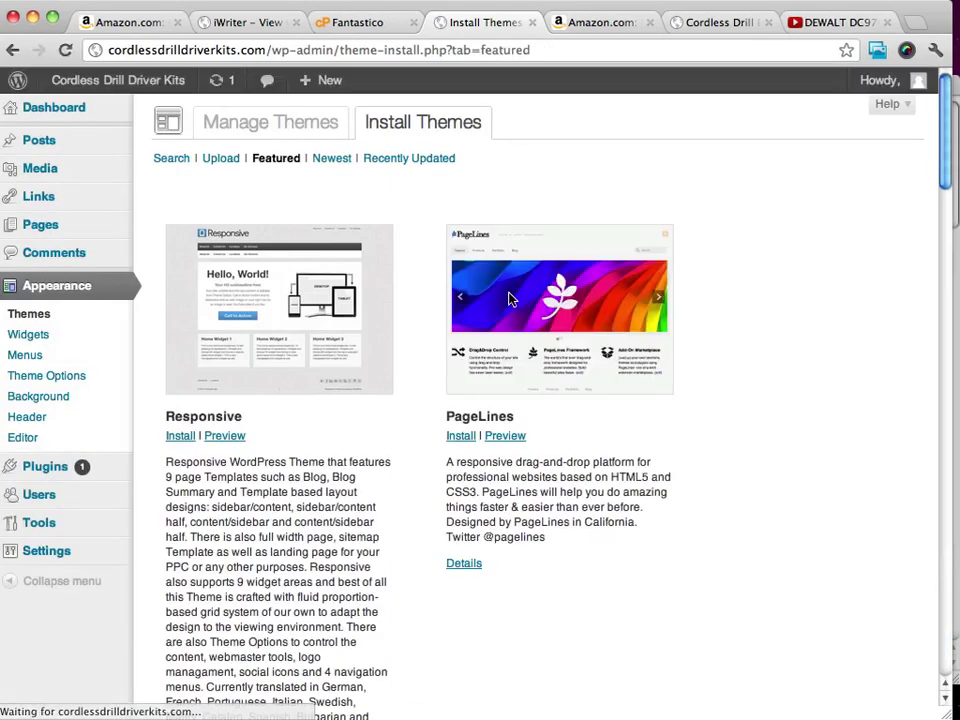
scroll(752, 337, "down", 7)
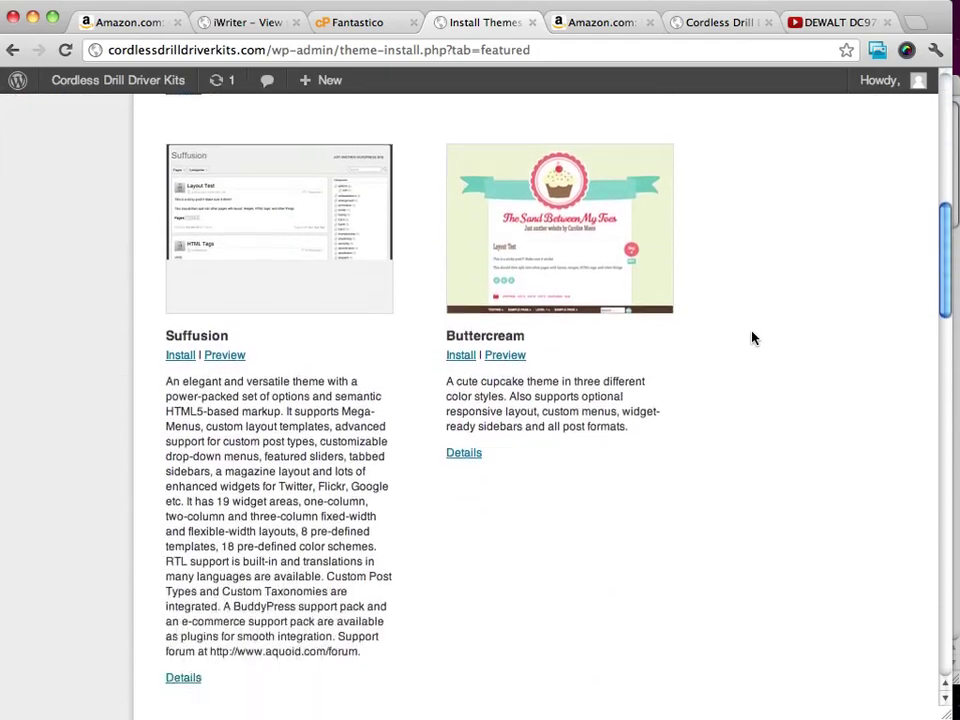
scroll(752, 337, "up", 7)
left_click(332, 160)
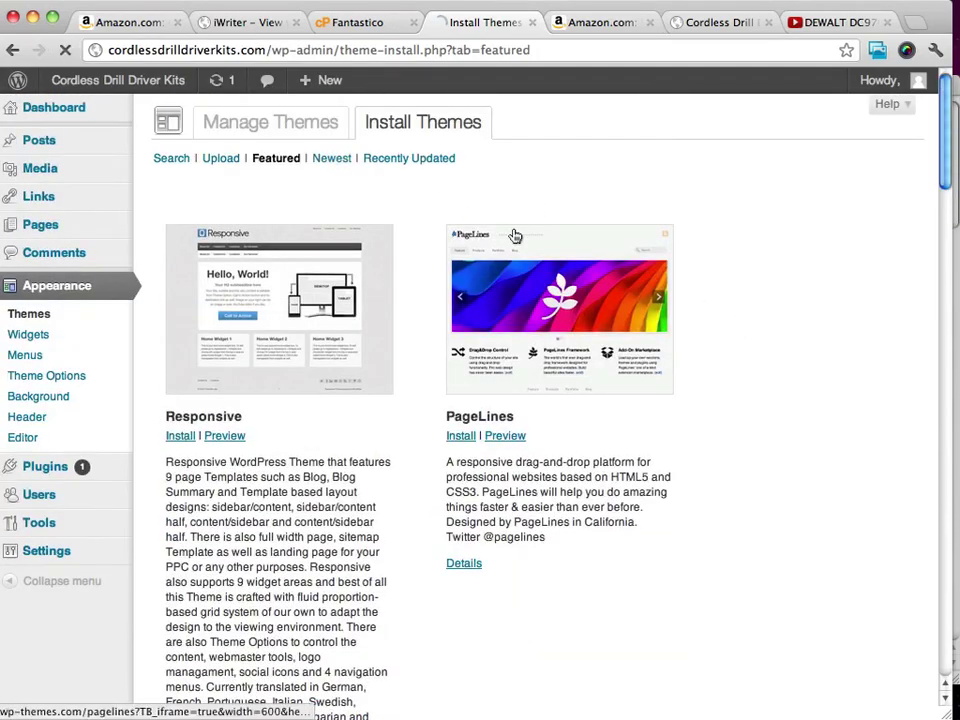
scroll(677, 346, "down", 5)
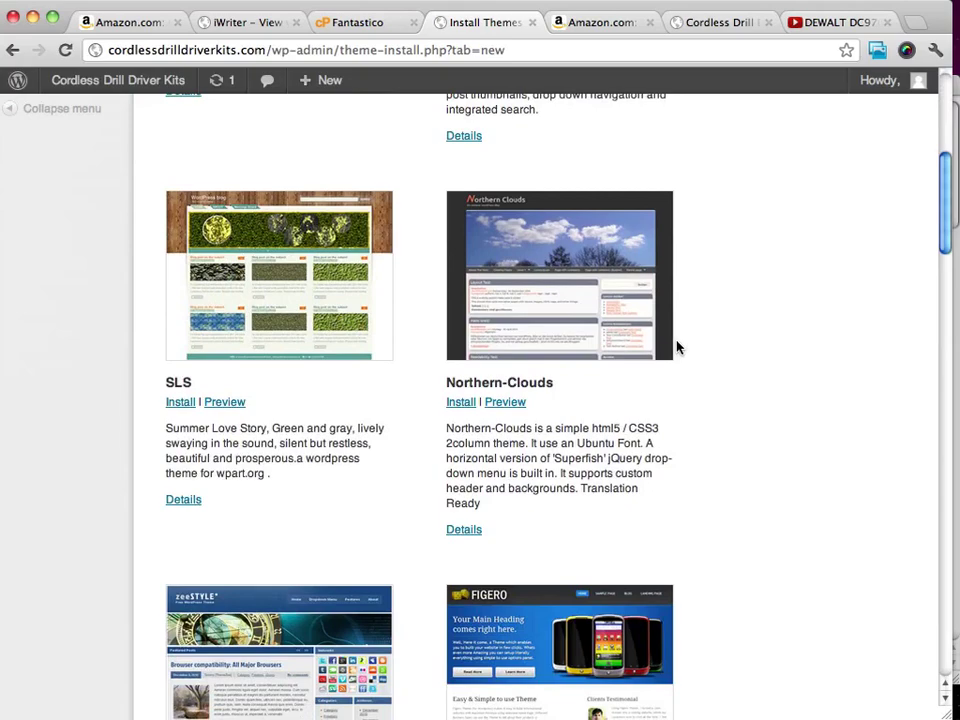
scroll(677, 346, "down", 5)
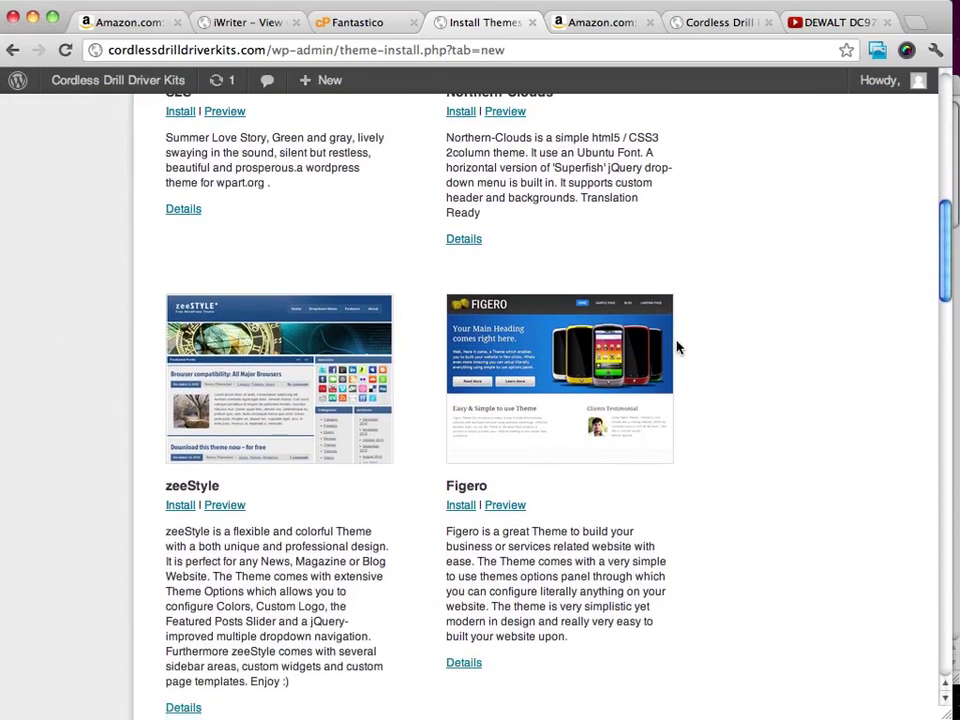
scroll(677, 346, "up", 10)
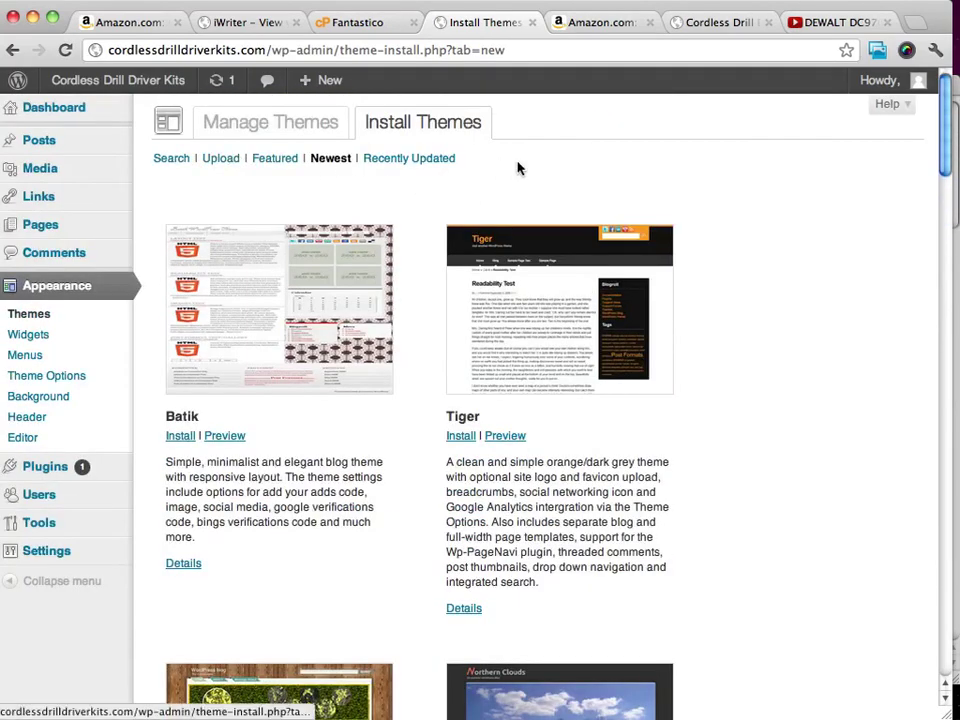
left_click(426, 164)
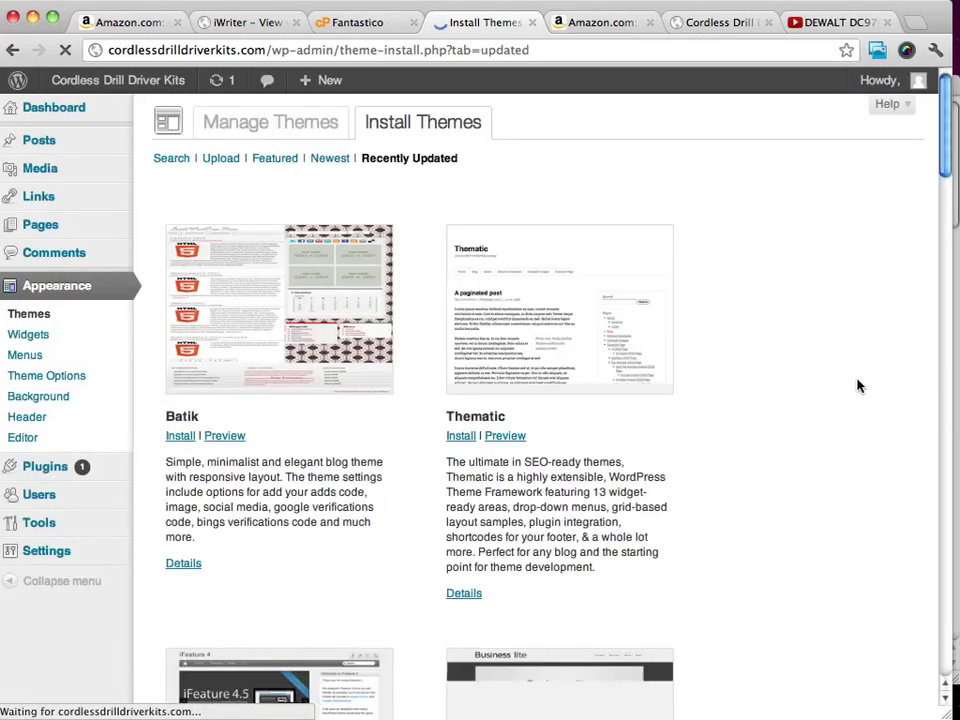
scroll(857, 386, "down", 9)
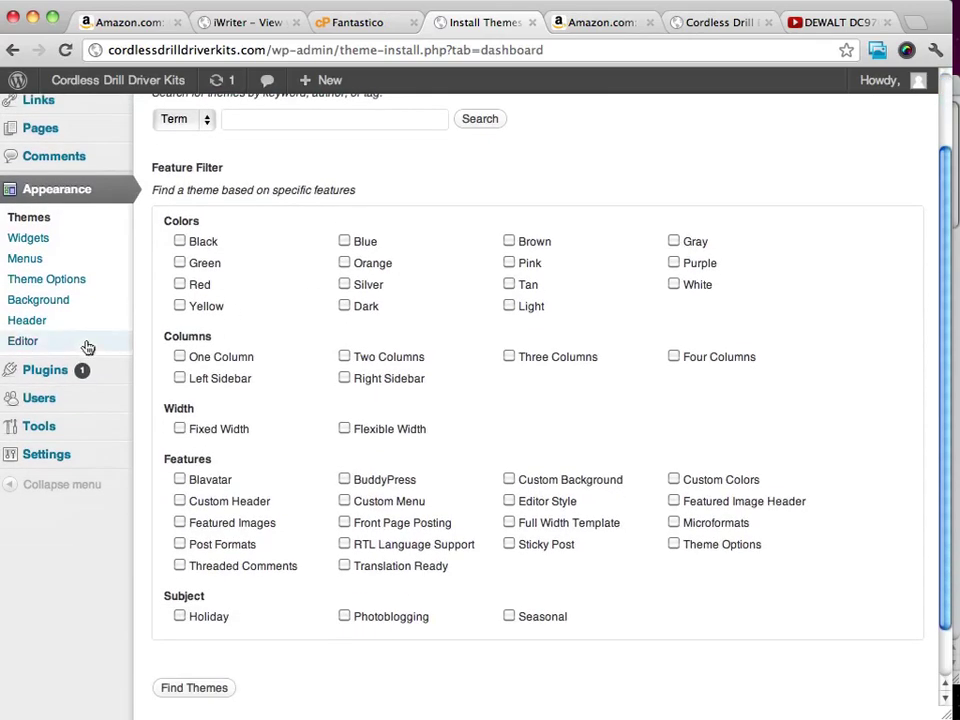
Filter installable themes by one-column, white and light features, yielding 48 results.
left_click(180, 357)
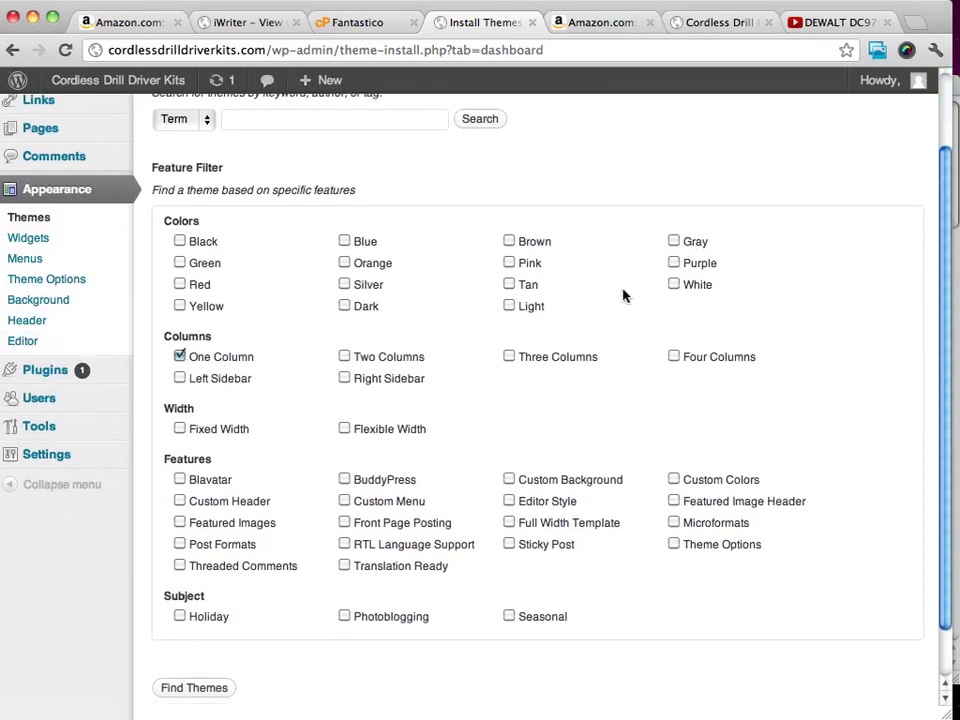
left_click(674, 285)
scroll(720, 321, "down", 2)
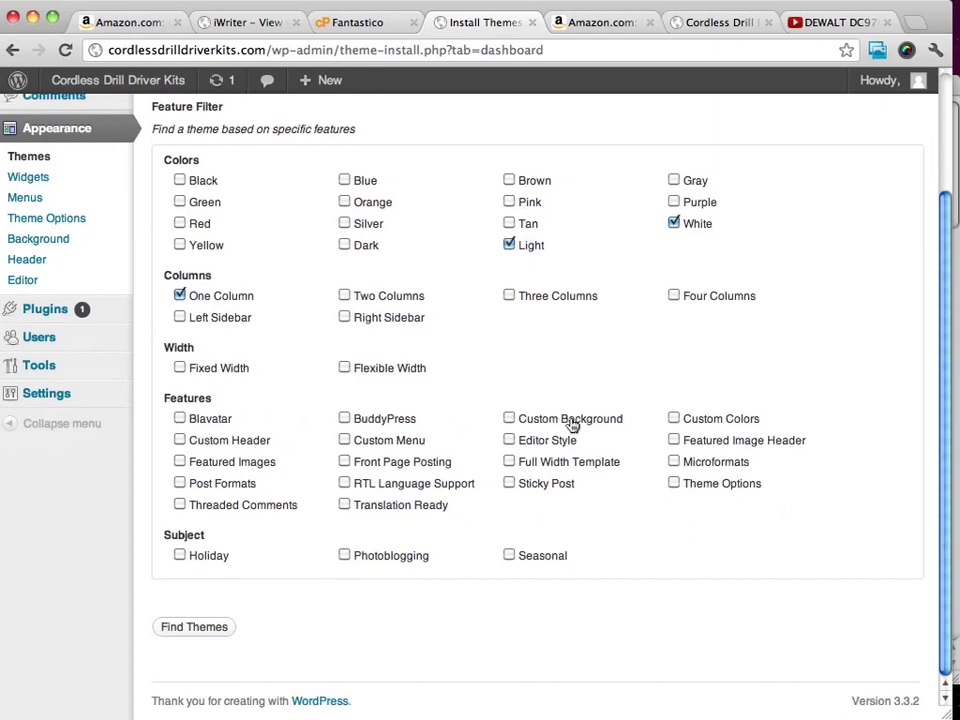
left_click(188, 628)
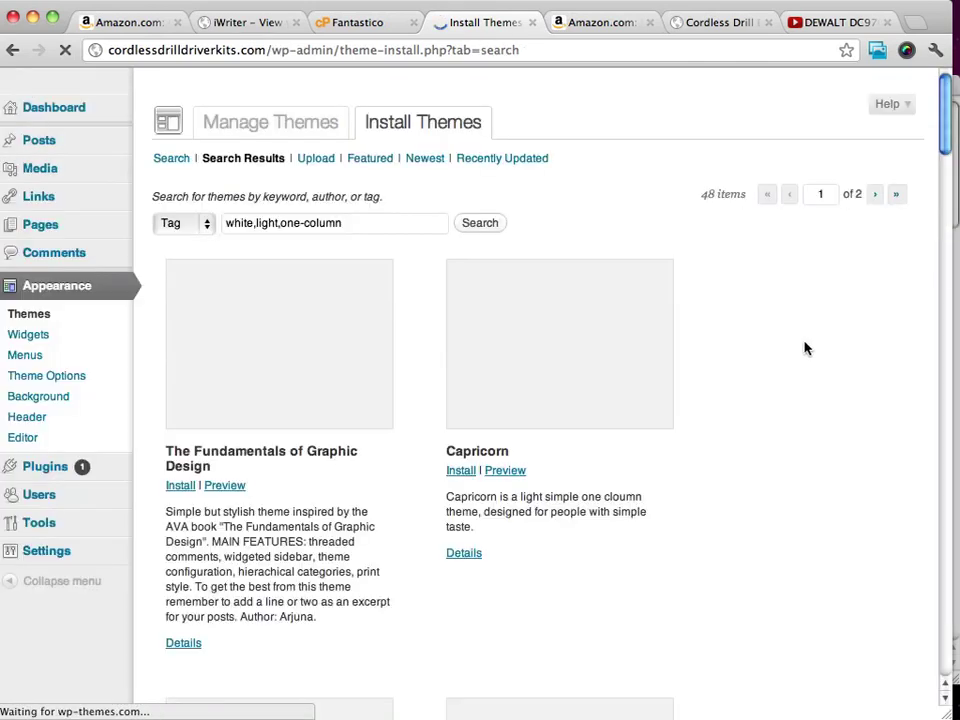
scroll(756, 317, "down", 15)
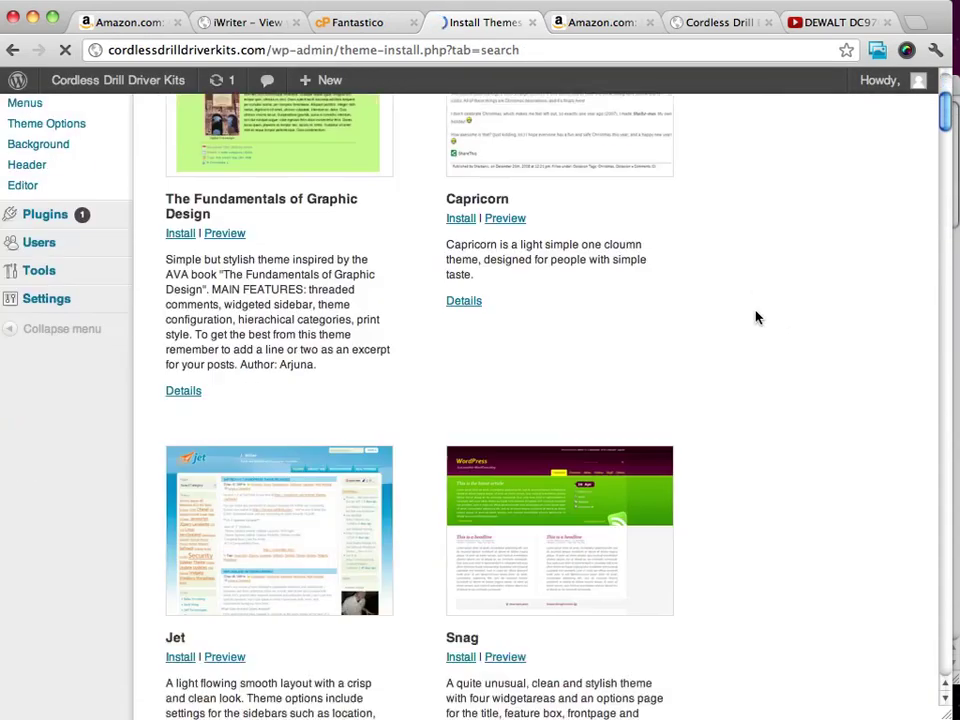
scroll(756, 317, "down", 15)
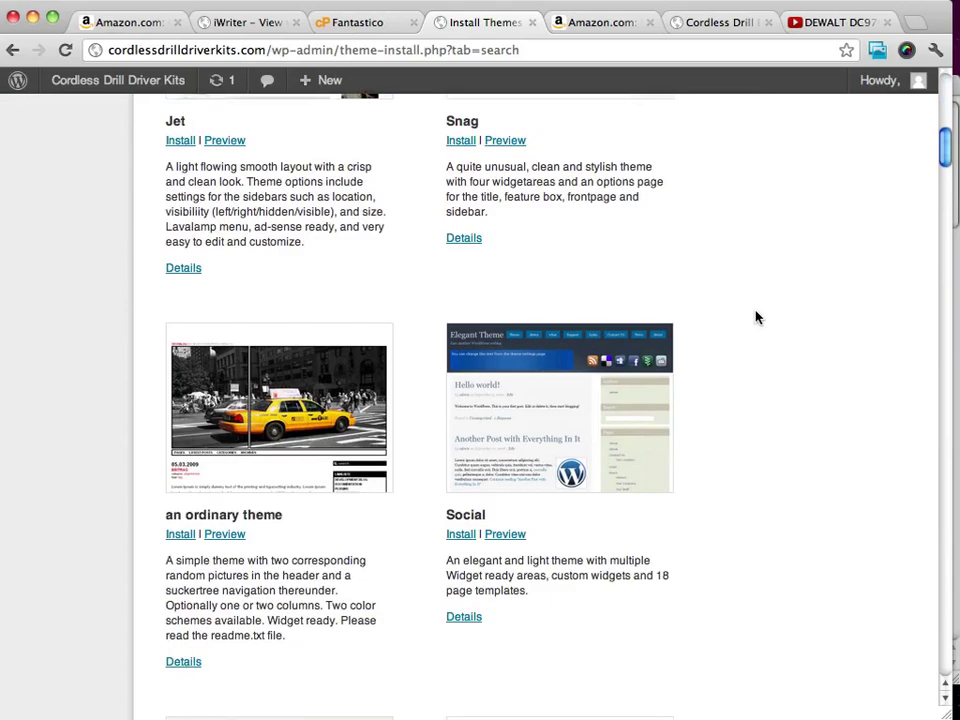
scroll(756, 317, "down", 13)
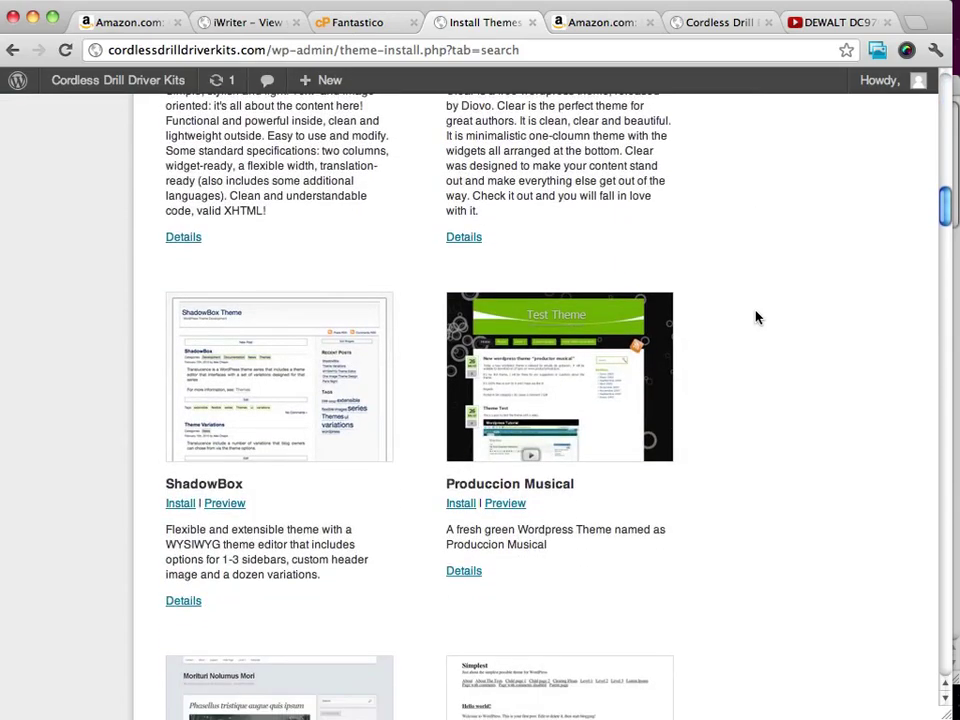
scroll(756, 317, "down", 8)
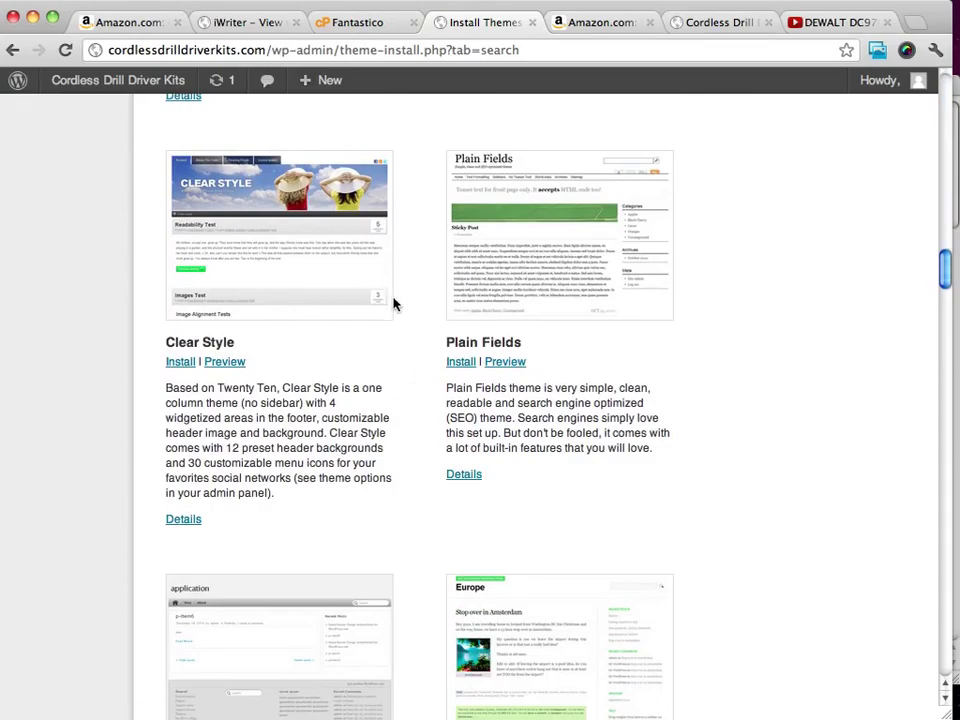
scroll(675, 313, "down", 7)
scroll(673, 313, "up", 20)
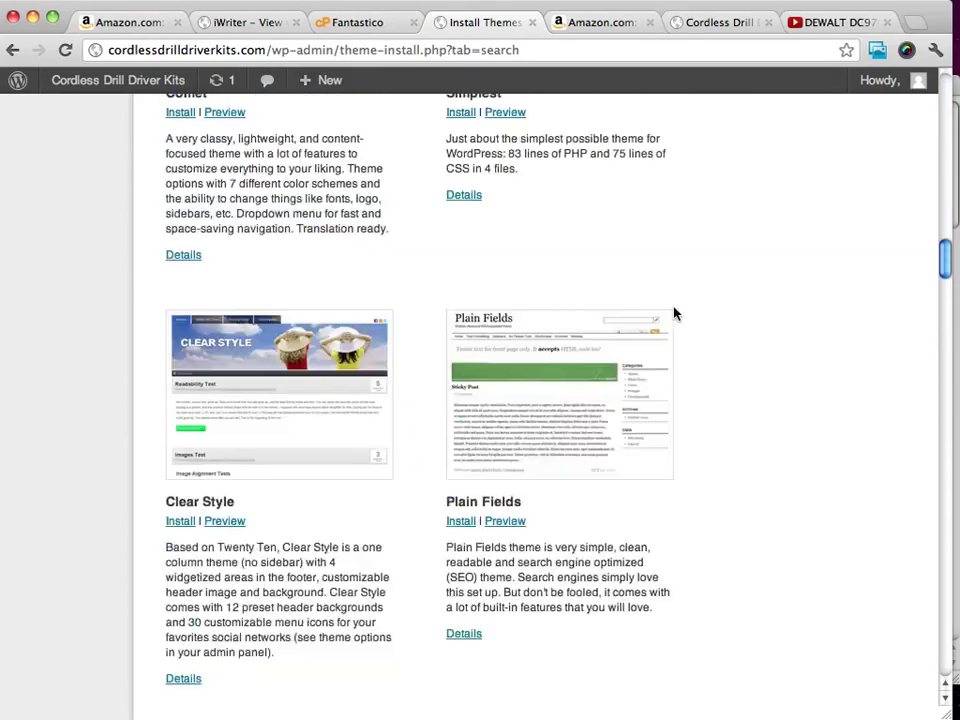
scroll(673, 313, "up", 12)
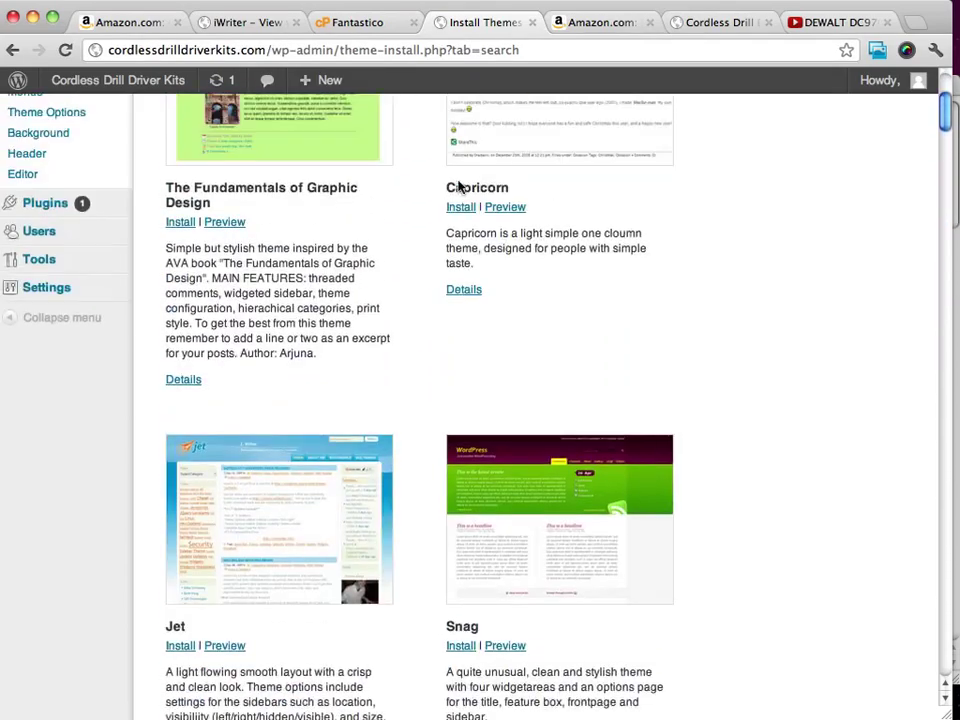
mouse_move(72, 305)
scroll(72, 305, "up", 5)
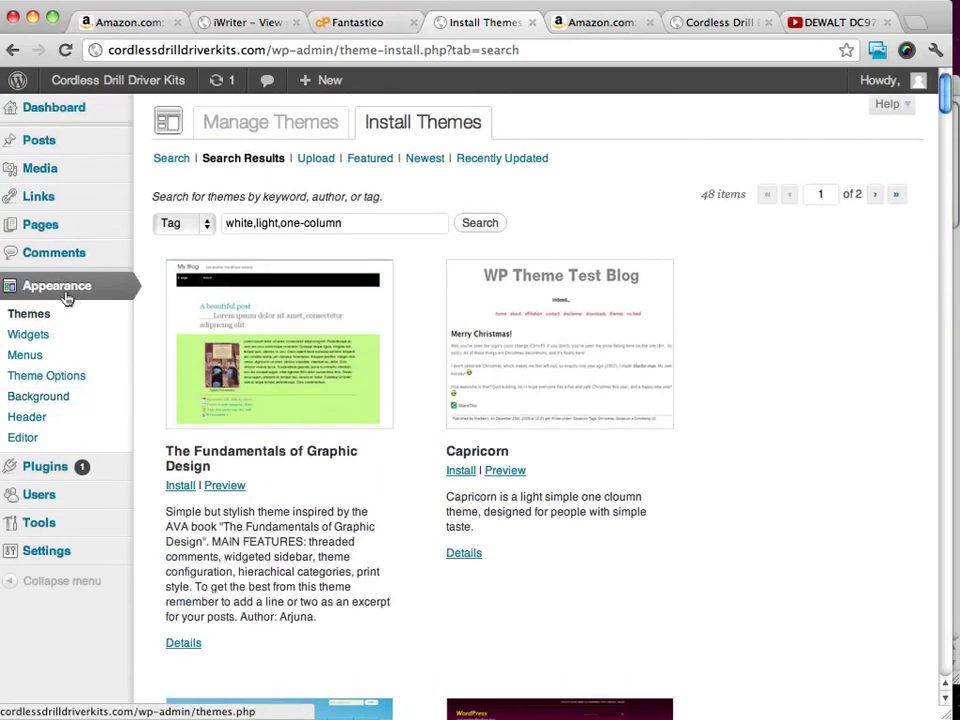
Switch the Twenty Eleven Theme Options to the Dark colour scheme and save.
left_click(46, 378)
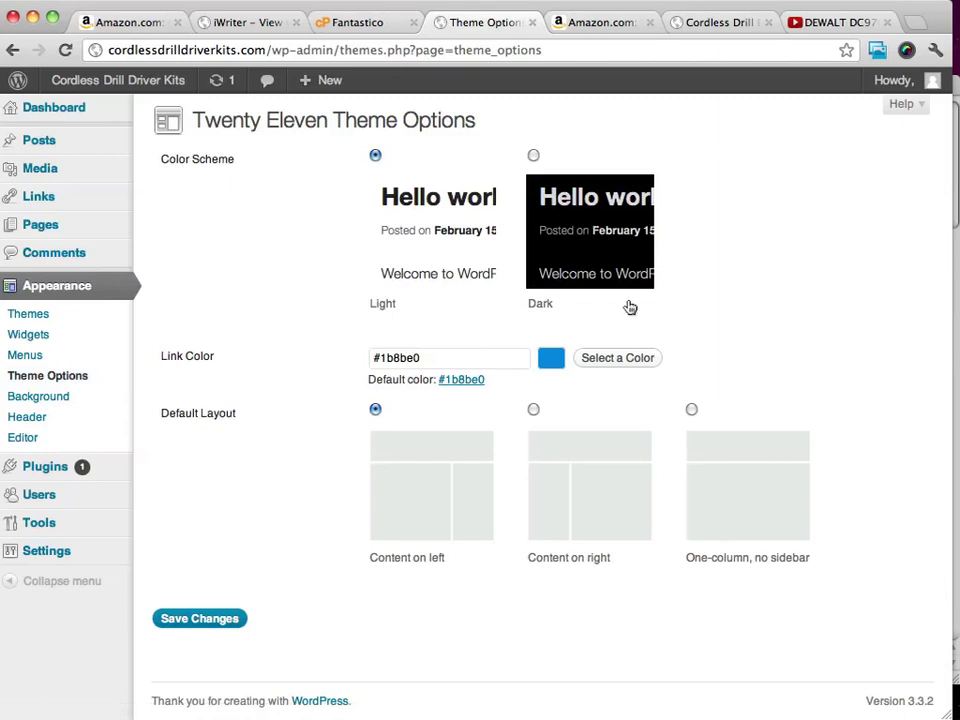
left_click(533, 156)
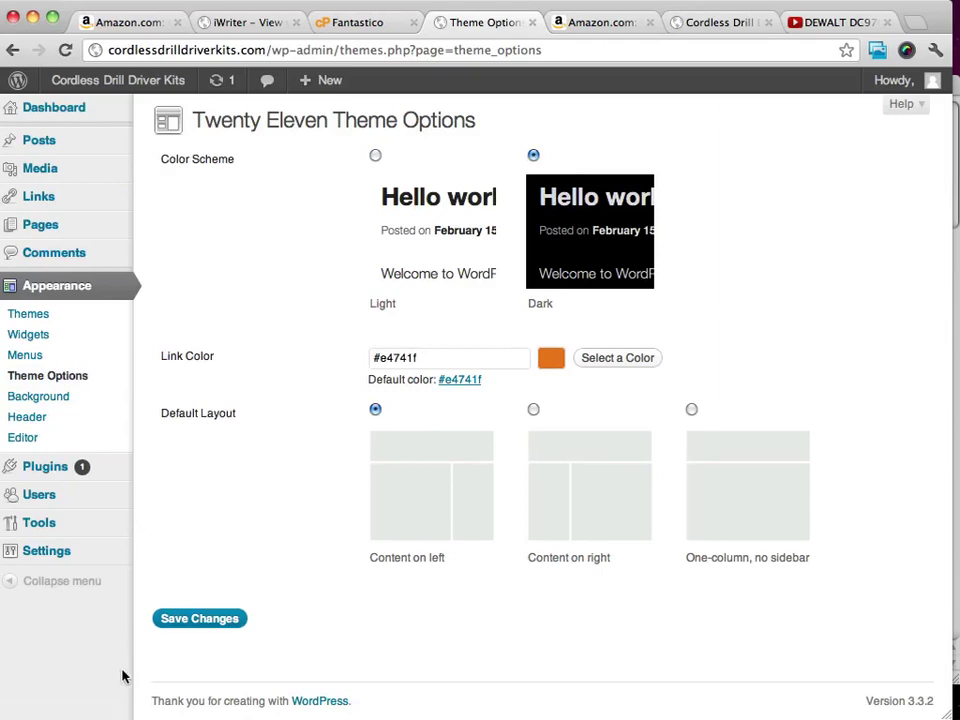
left_click(204, 622)
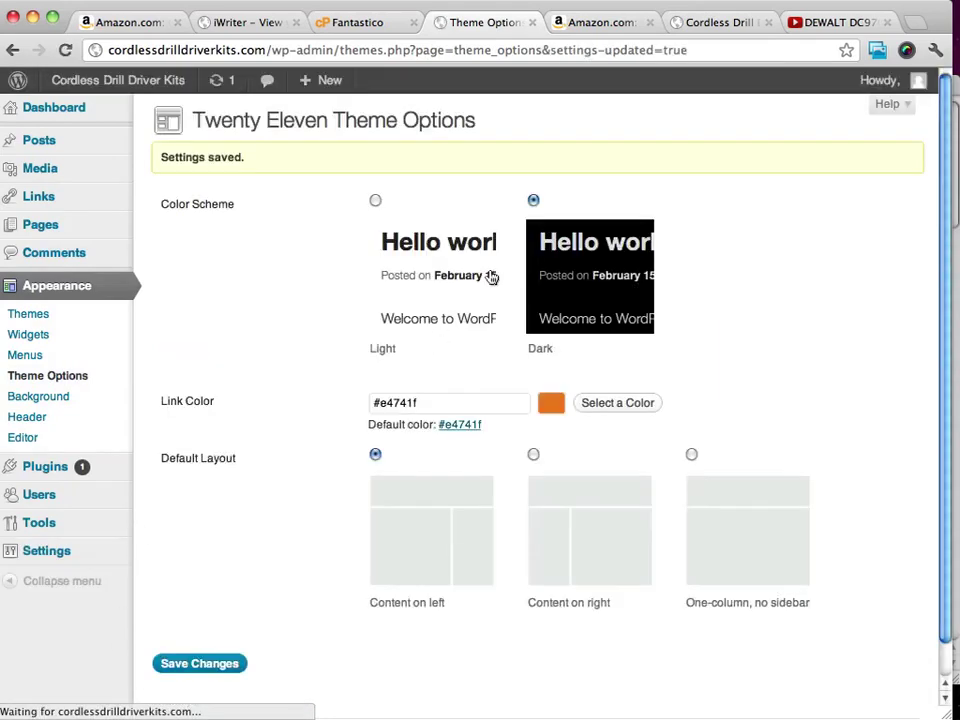
Reload the live site to check the dark look, then return to the theme settings.
left_click(714, 24)
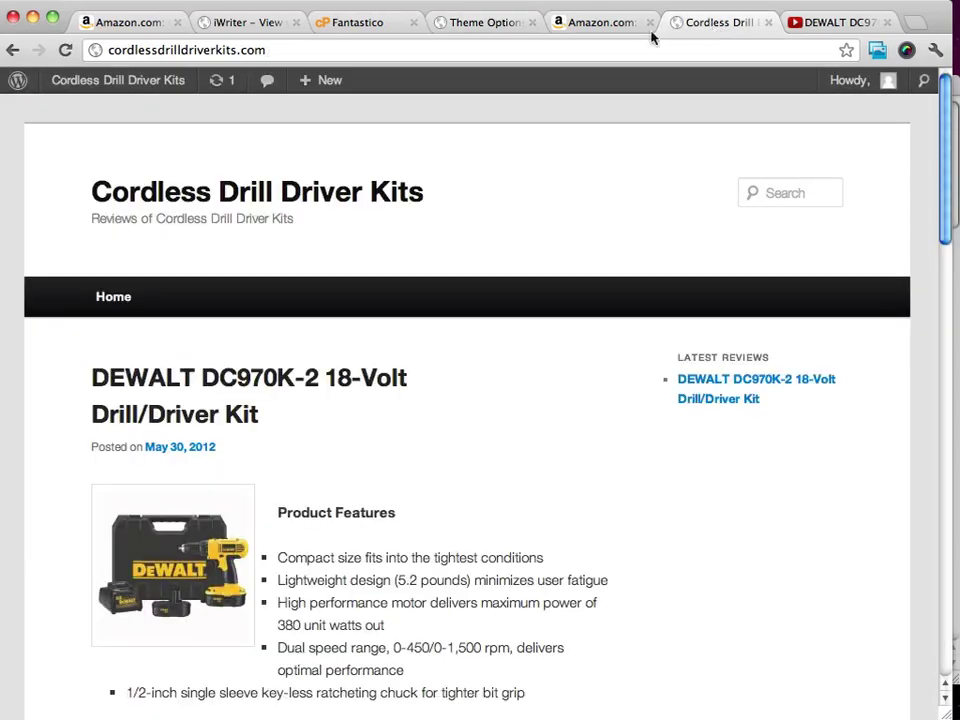
left_click(65, 49)
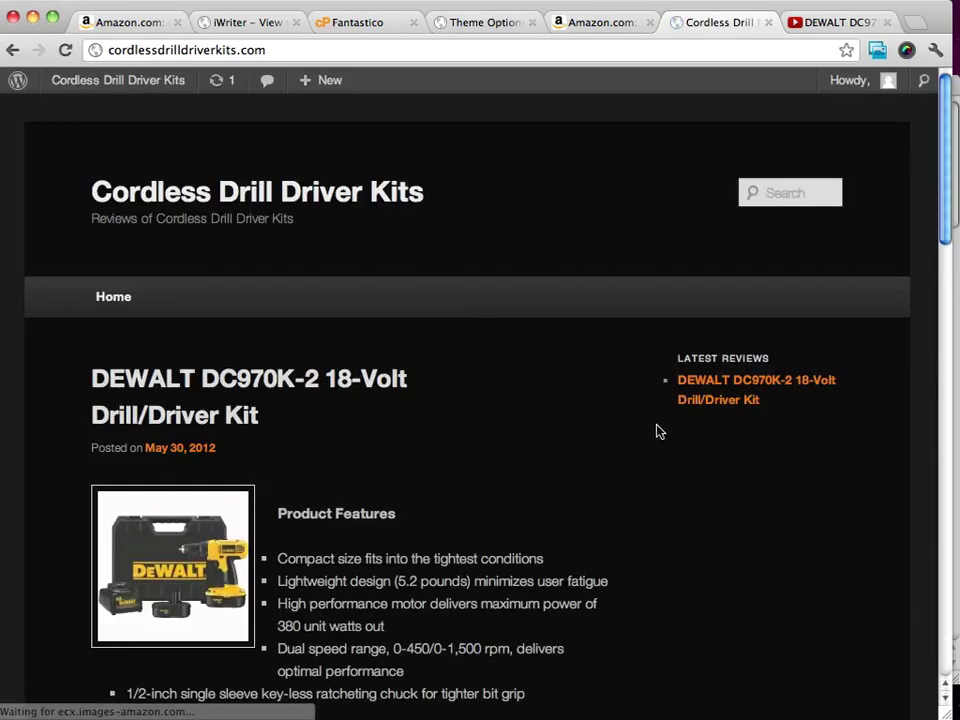
scroll(655, 430, "down", 2)
scroll(655, 430, "down", 6)
scroll(655, 430, "up", 7)
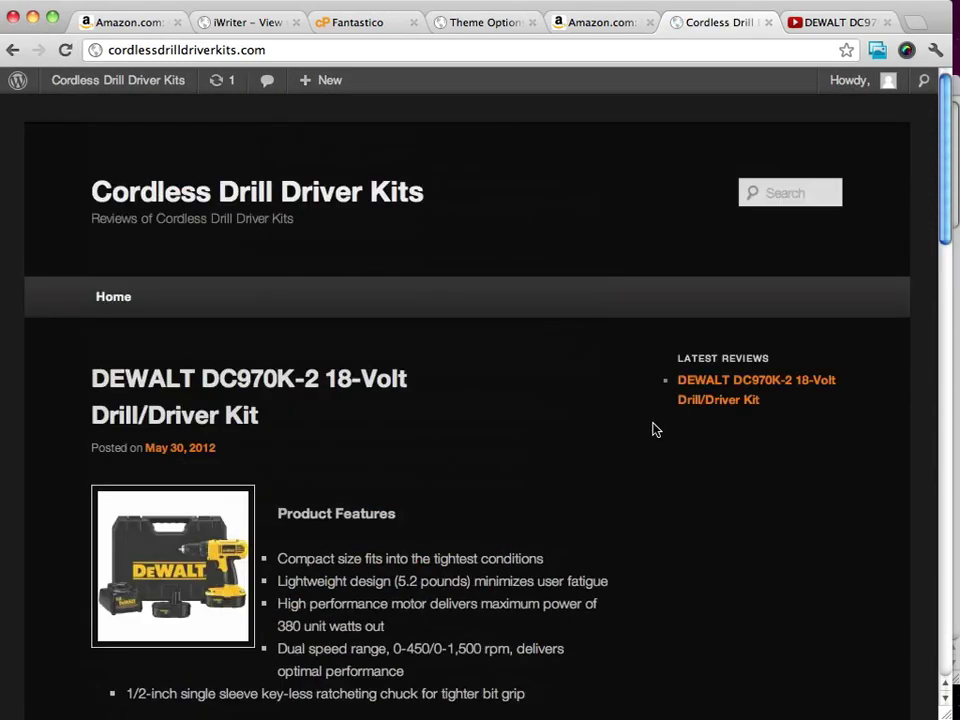
left_click(489, 24)
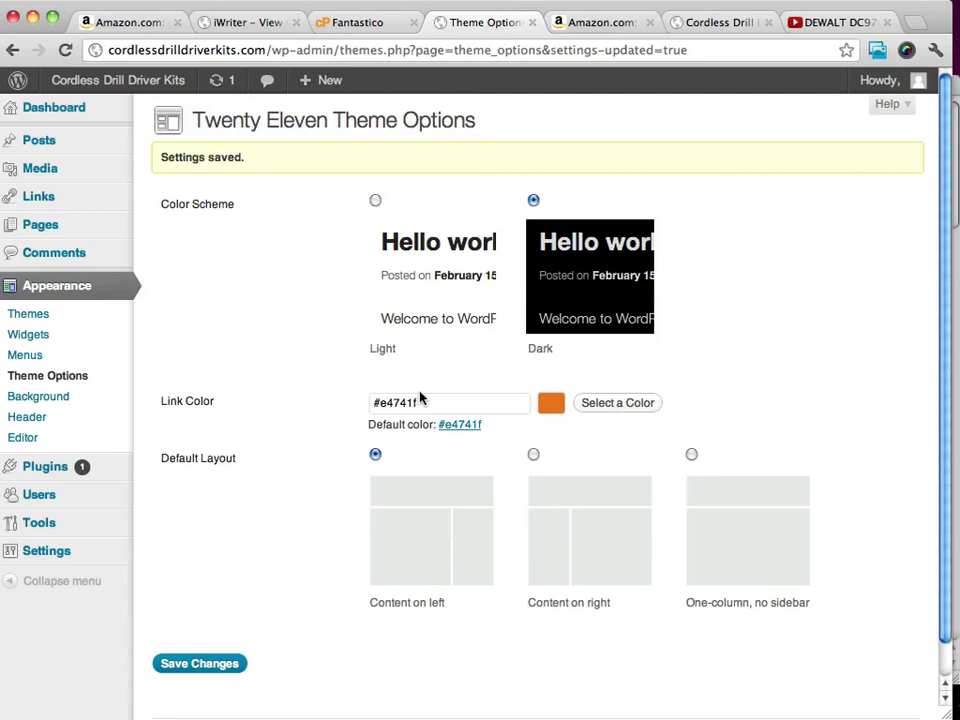
Review the Widgets page with its Latest Reviews widget, then return to Theme Options.
scroll(255, 424, "down", 1)
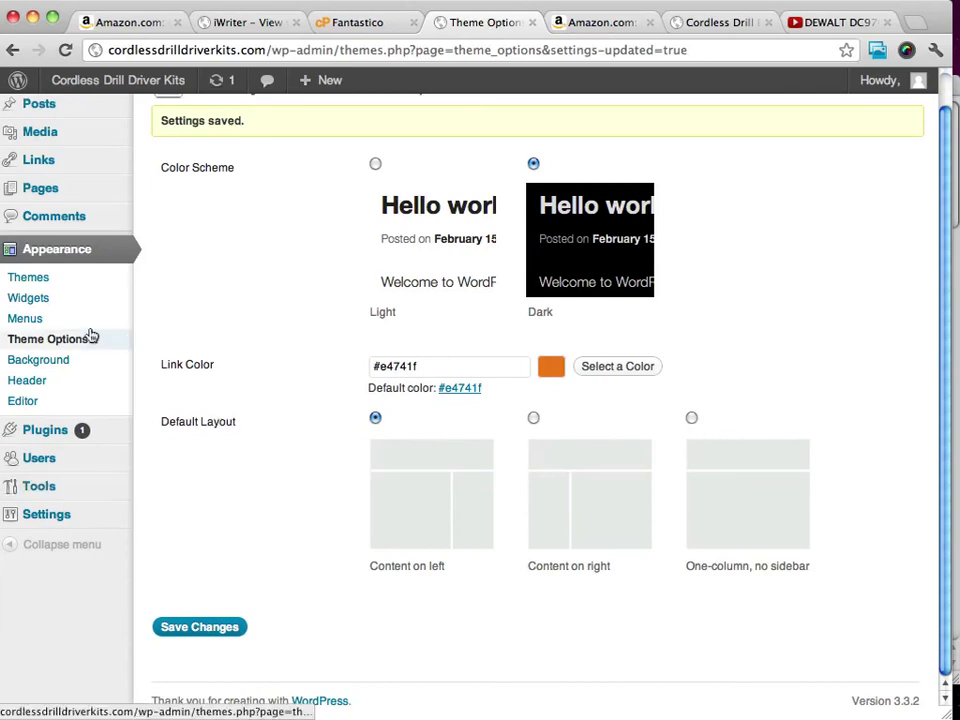
left_click(30, 300)
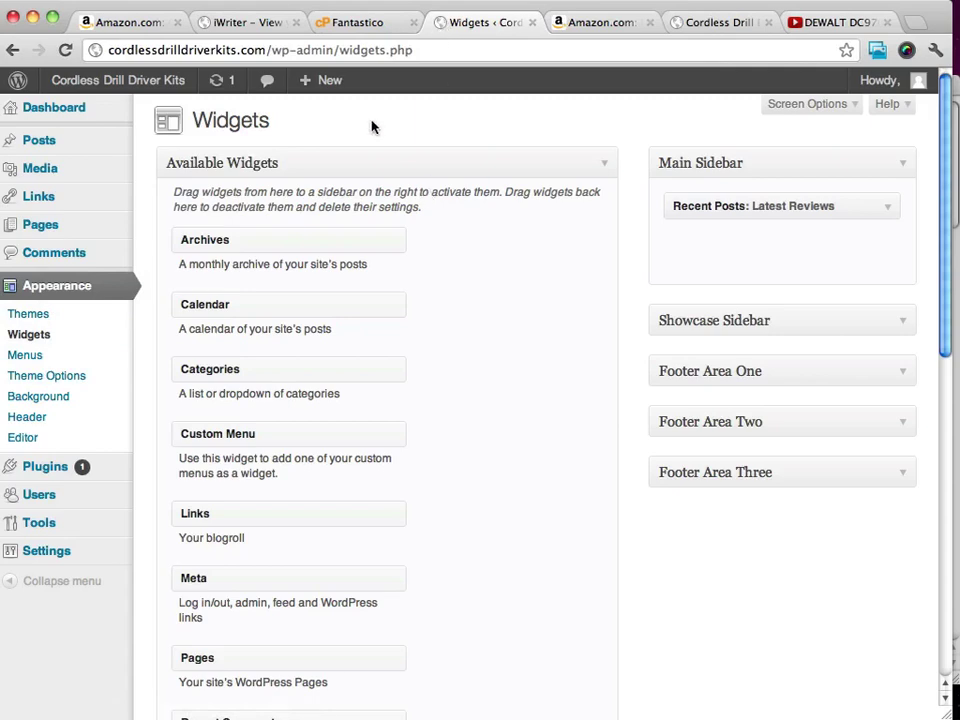
left_click(42, 383)
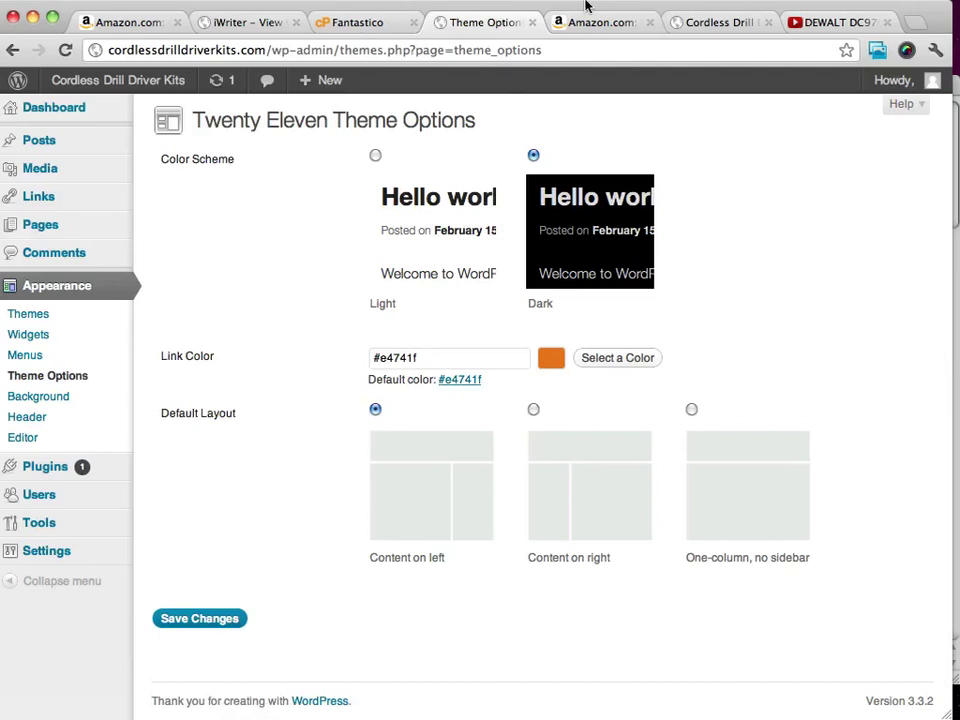
Choose the Light colour scheme, set the link colour to #1b4be0, and save.
left_click(375, 155)
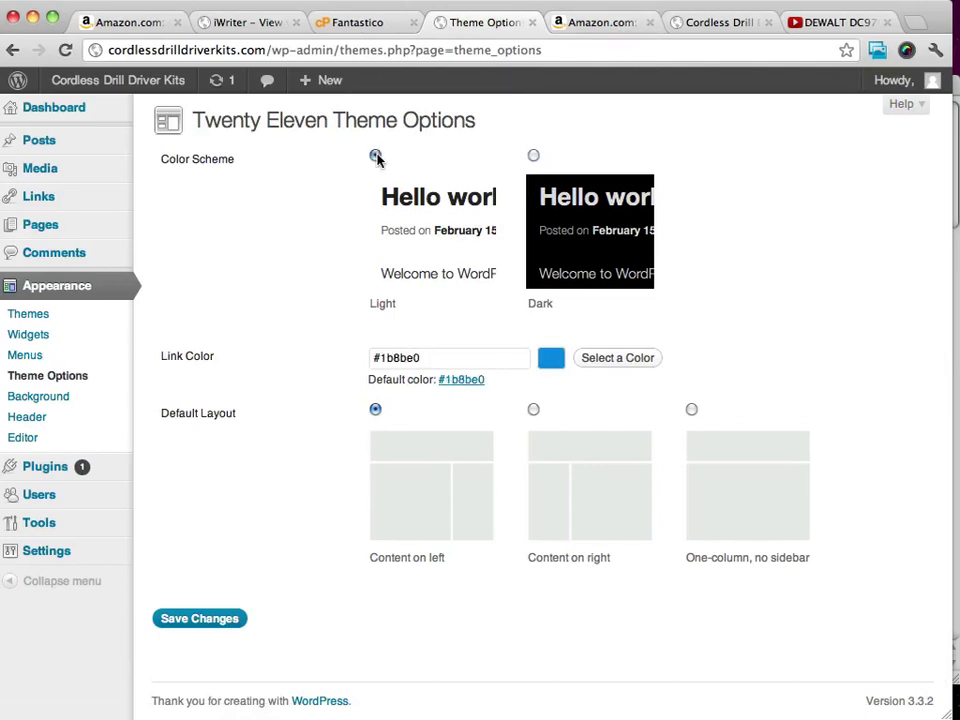
left_click(559, 360)
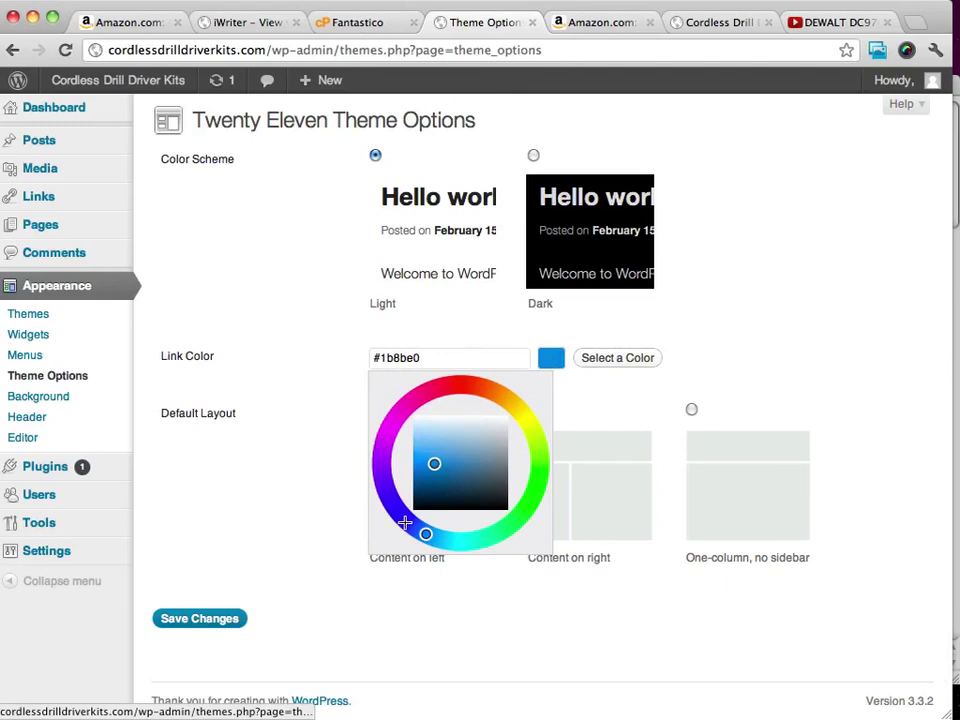
left_click_drag(405, 522, 404, 518)
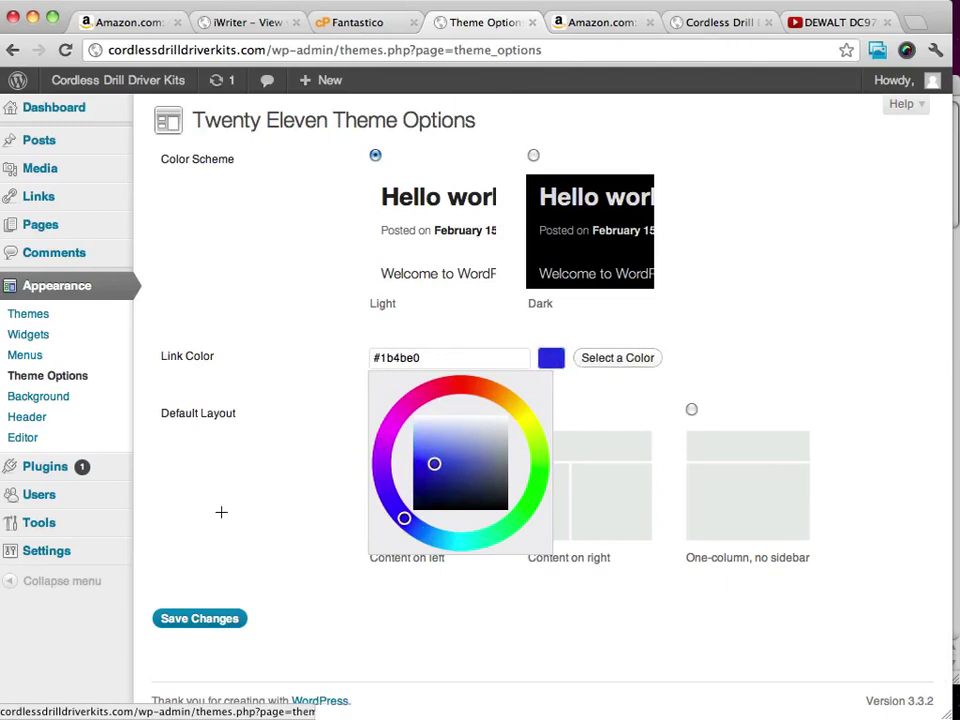
left_click(186, 621)
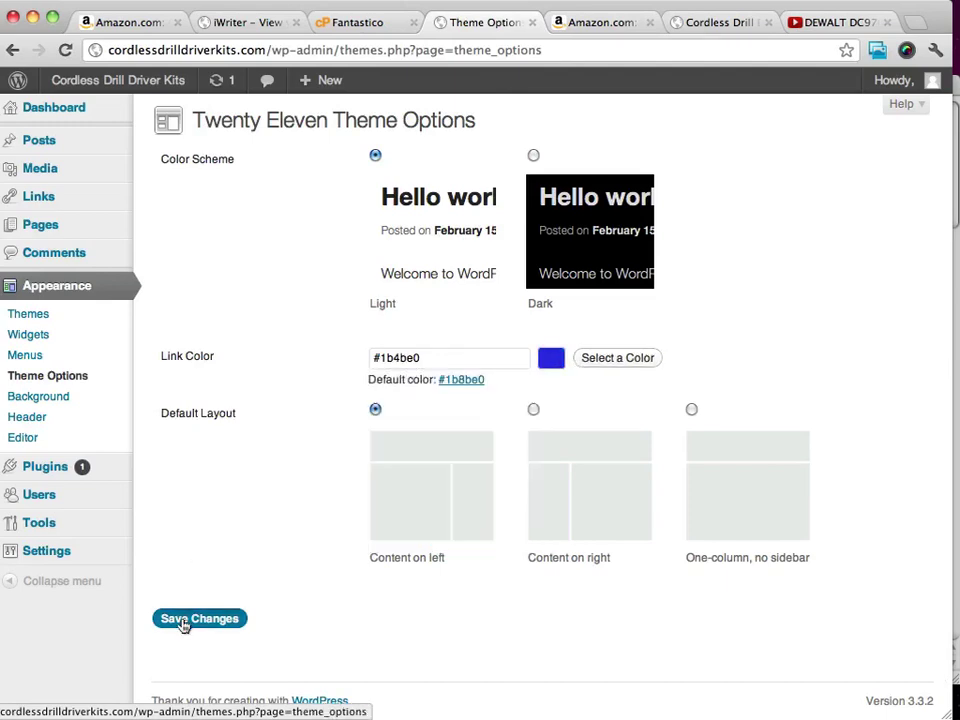
Reload the live site and scroll through the post to check the blue links.
left_click(700, 22)
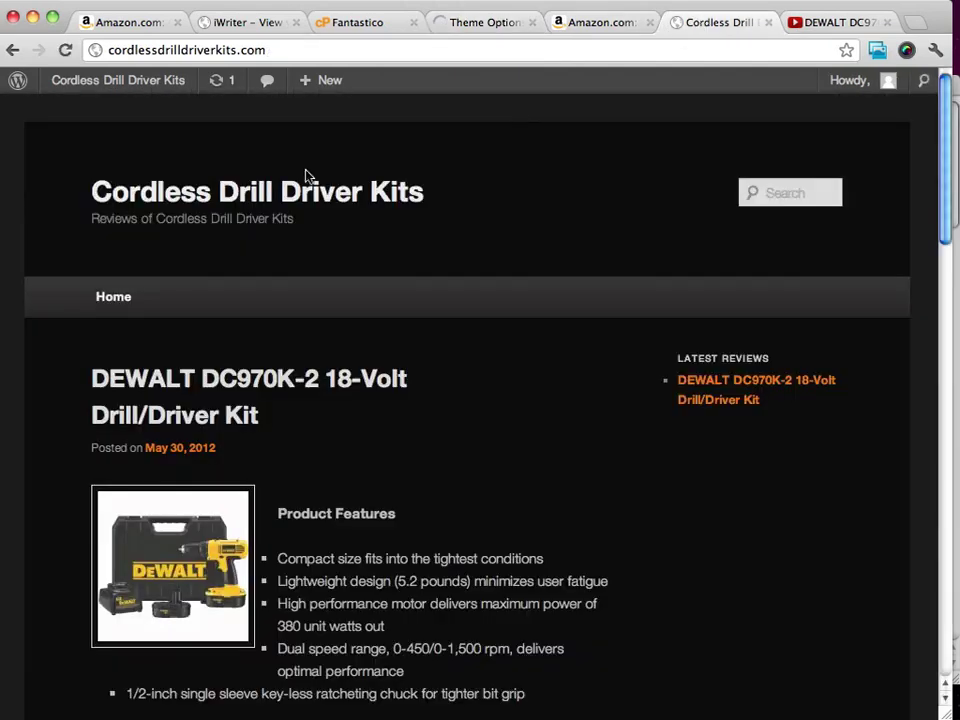
left_click(66, 49)
scroll(518, 372, "down", 2)
scroll(518, 370, "down", 3)
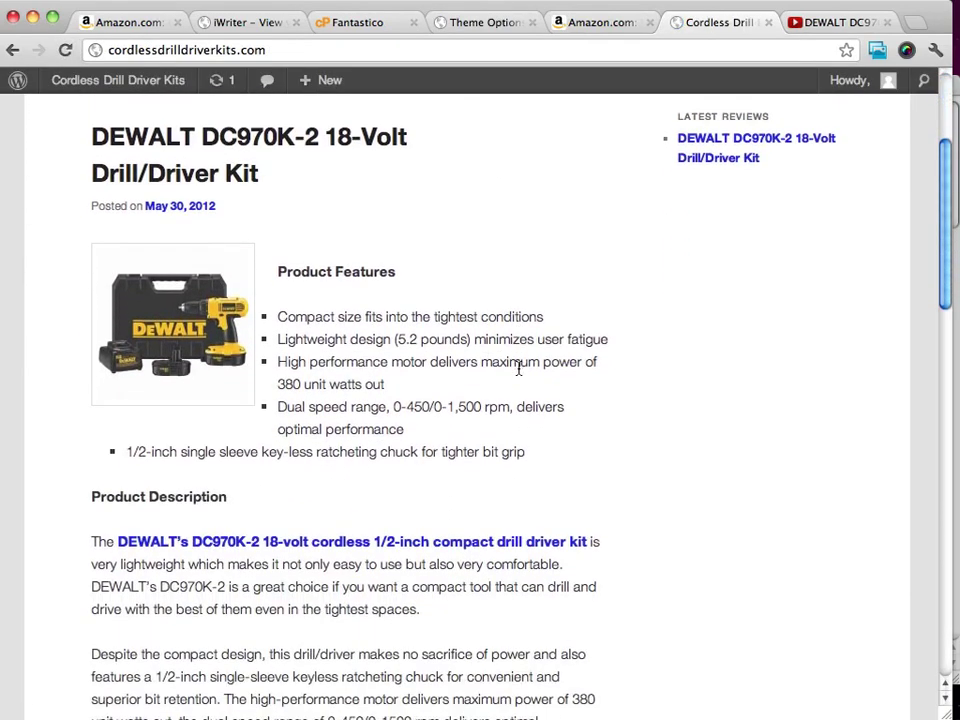
scroll(339, 513, "down", 4)
scroll(339, 511, "down", 4)
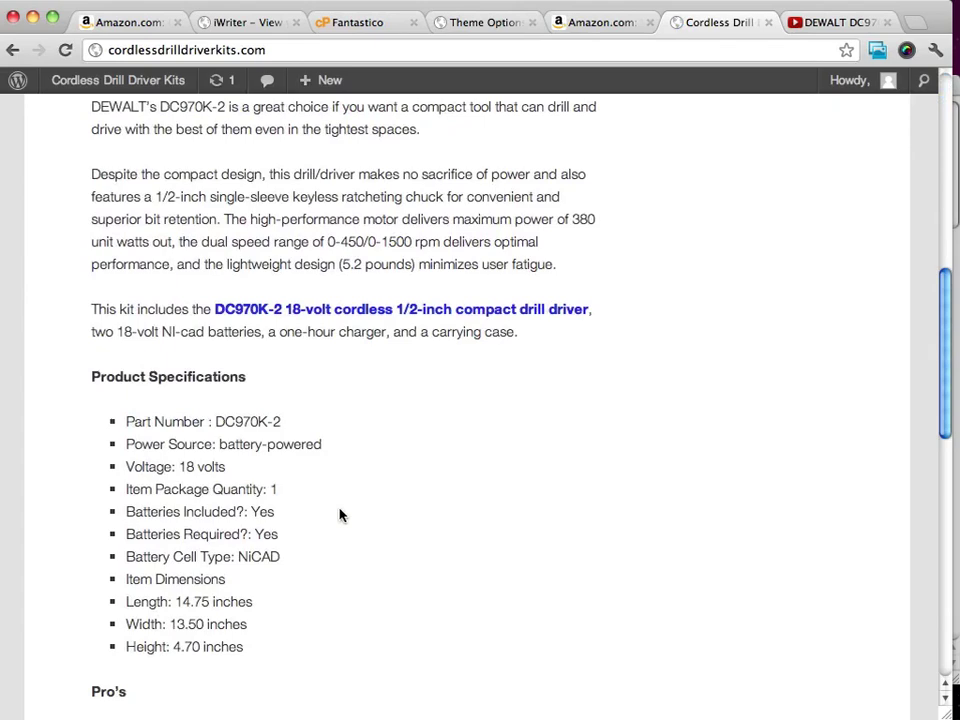
scroll(339, 511, "up", 10)
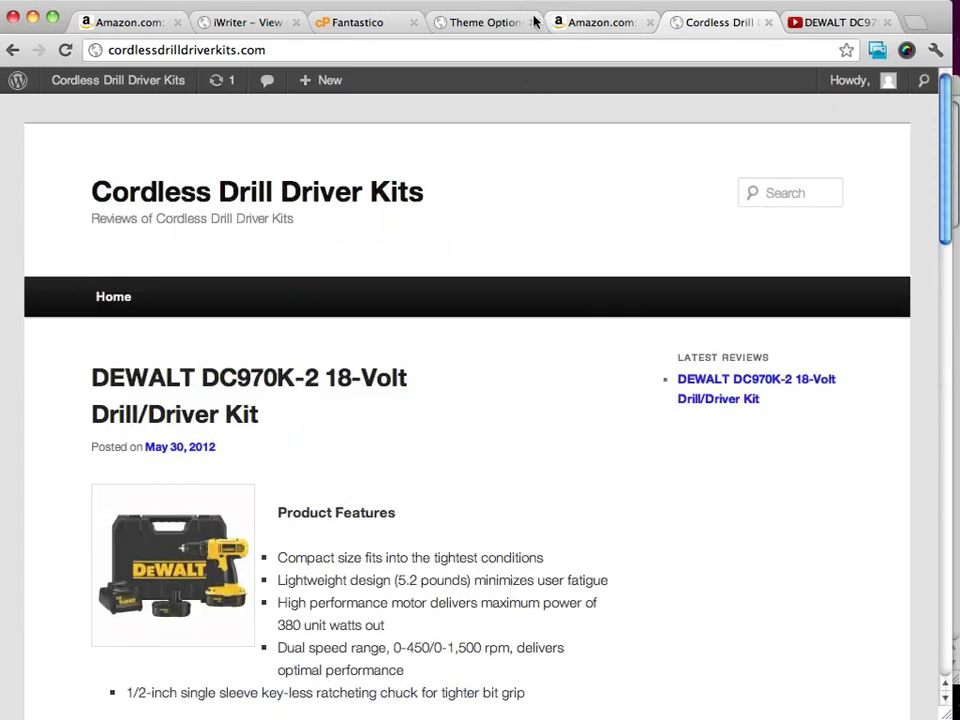